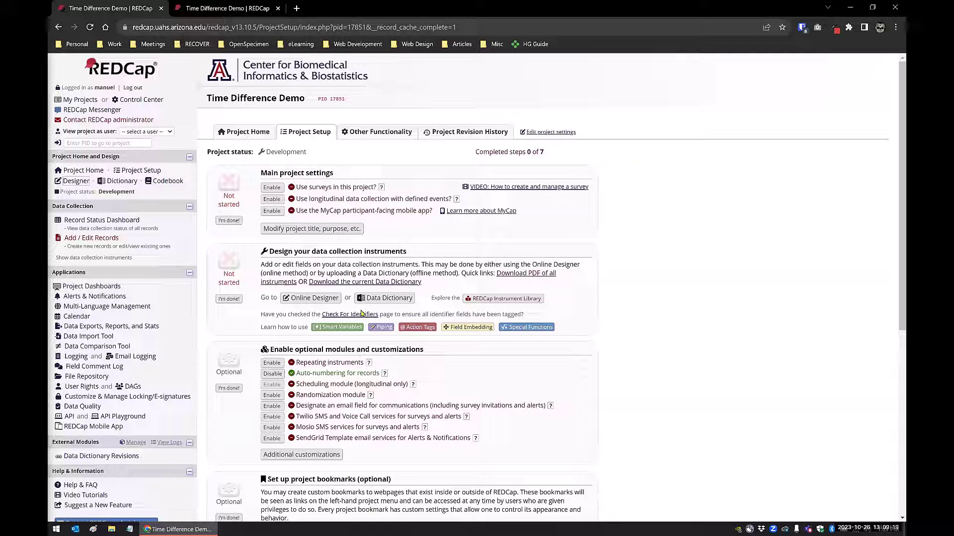
- Add a new record to the project and set its Time (1) field to 00:00
left_click(77, 240)
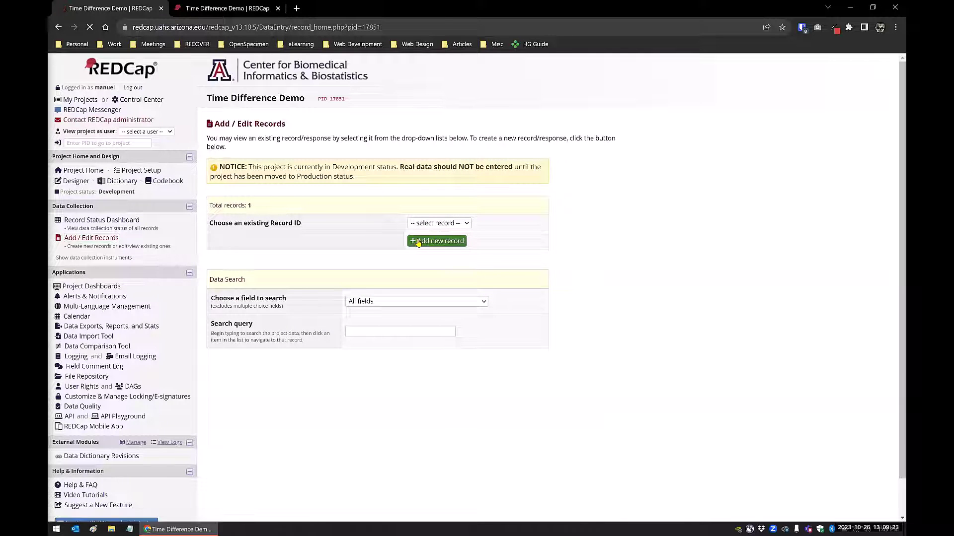
left_click(418, 242)
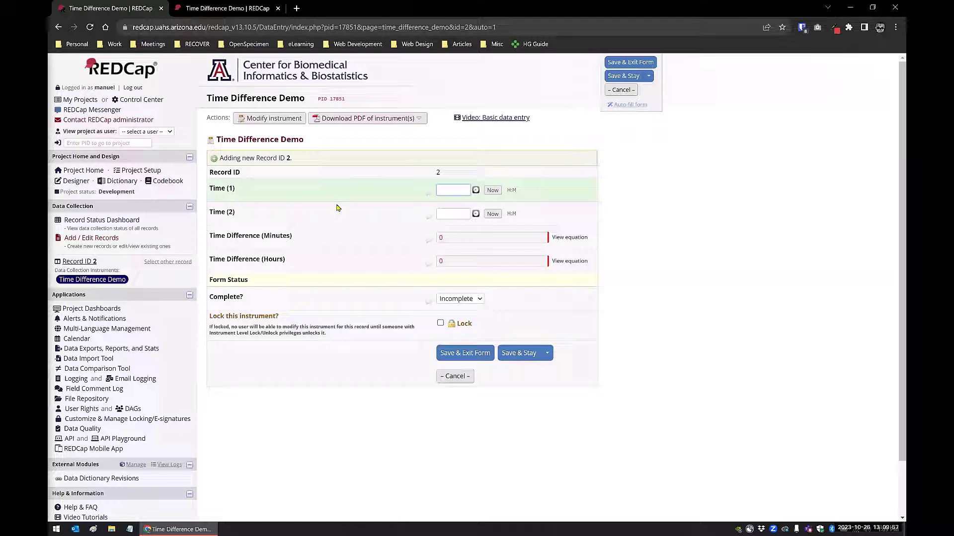
left_click(475, 191)
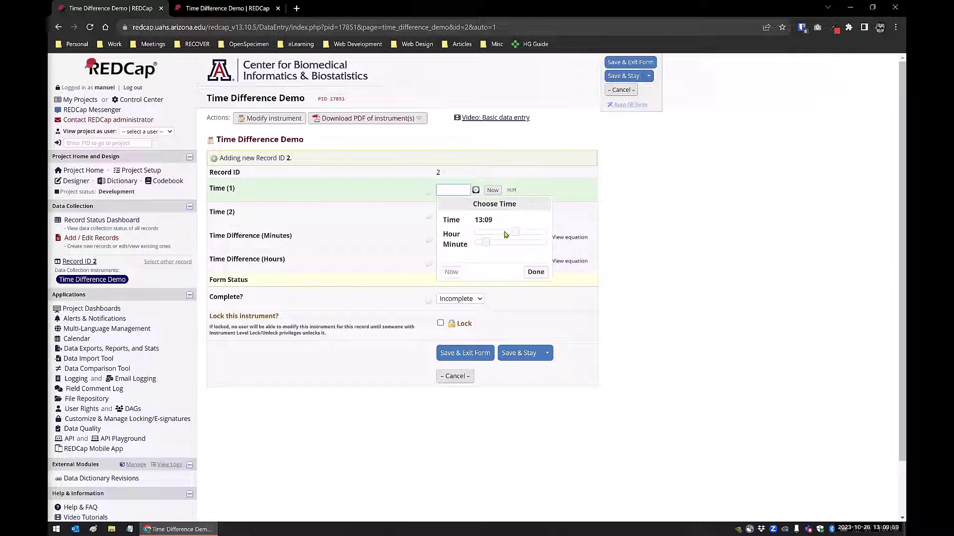
left_click(474, 242)
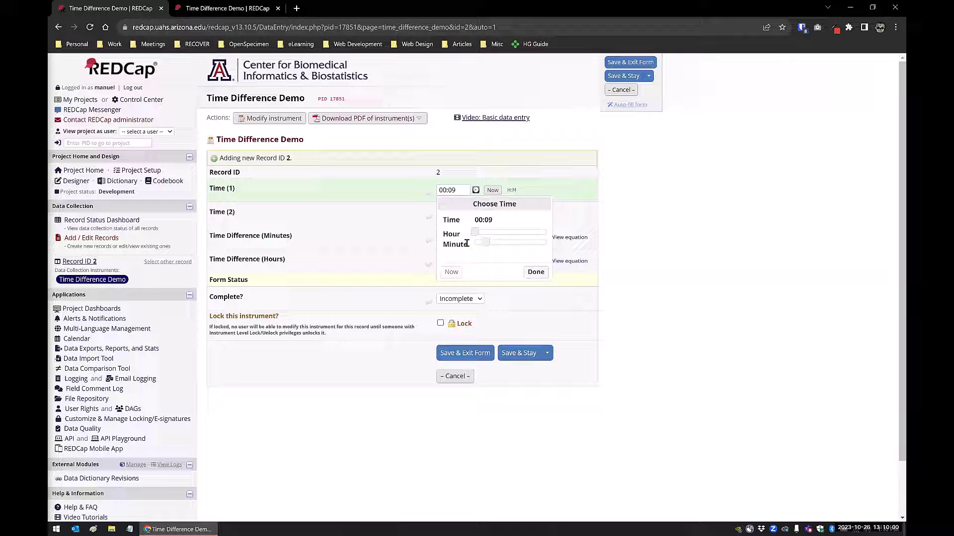
left_click(536, 273)
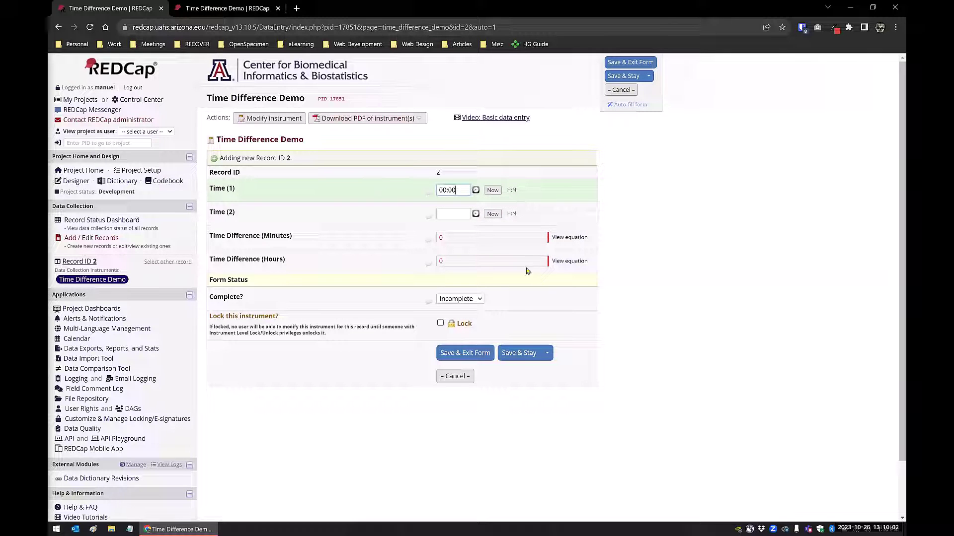
- Fill Time (2) with the current time and check the calculated differences in minutes and hours
left_click(492, 214)
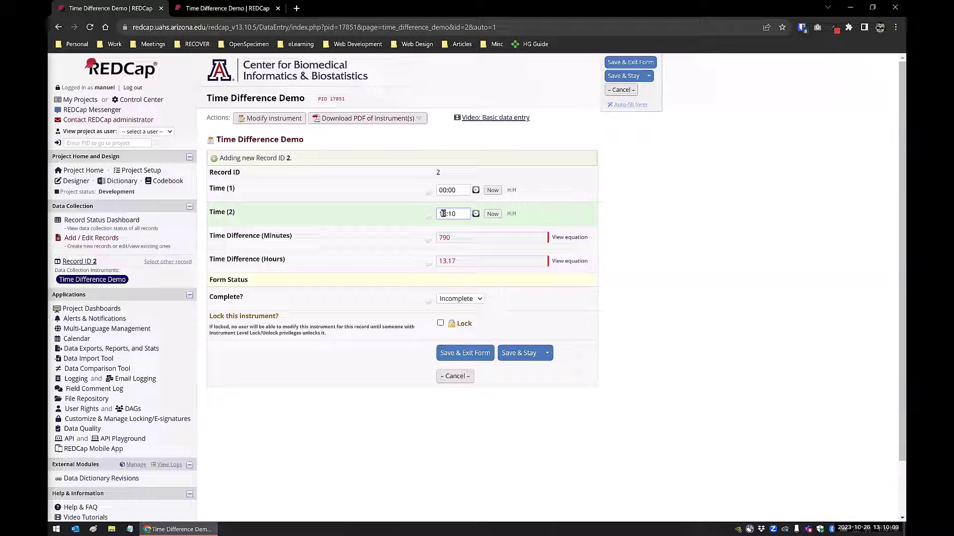
left_click(453, 236)
left_click(461, 260)
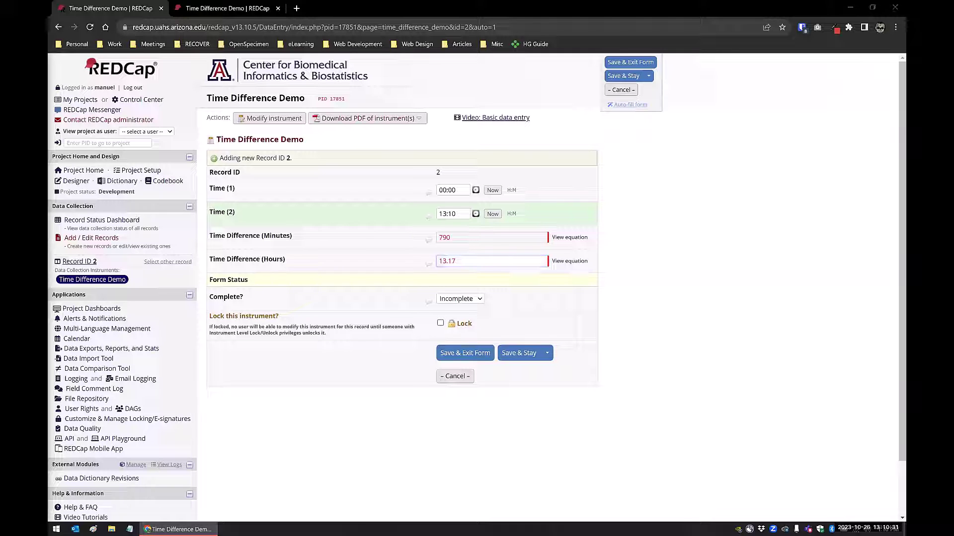
key("super+shift+Left")
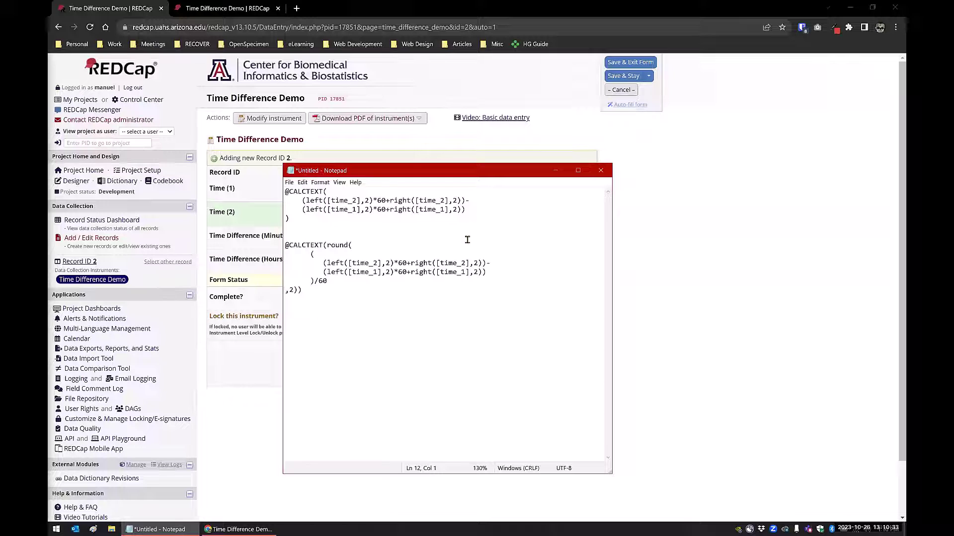
scroll(467, 243, "up", 5)
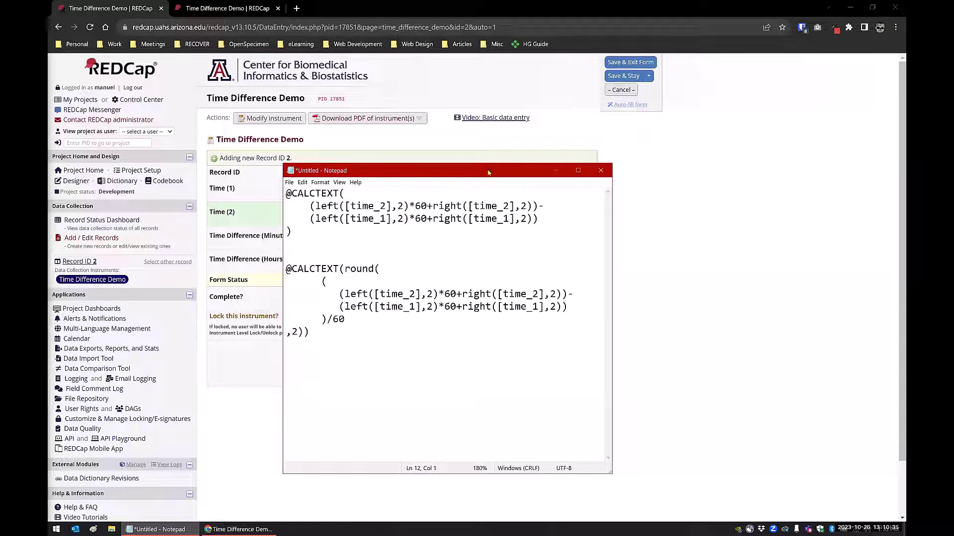
left_click_drag(503, 173, 738, 144)
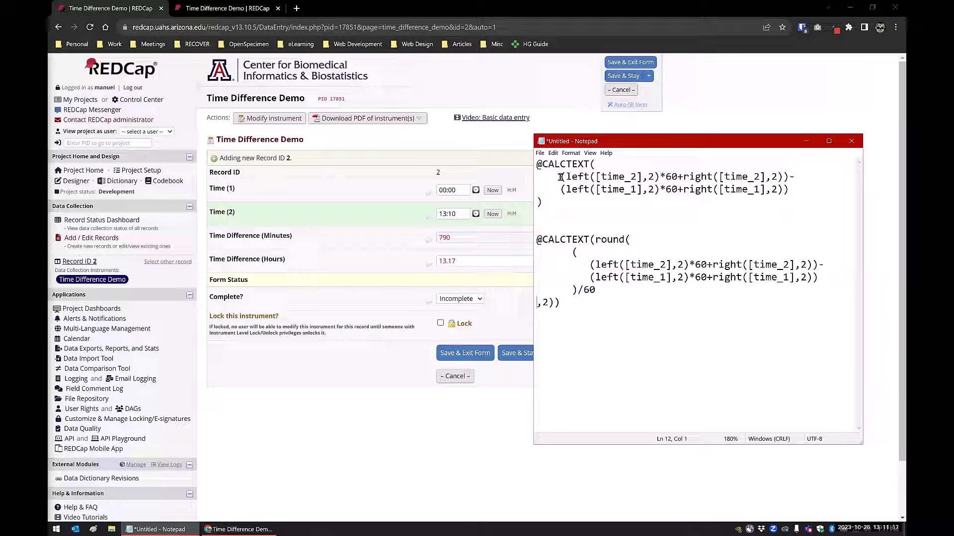
- Examine the [time_2] part of the minutes formula: hours from left(), the multiplication by 60, and minutes from right()
left_click_drag(559, 177, 658, 177)
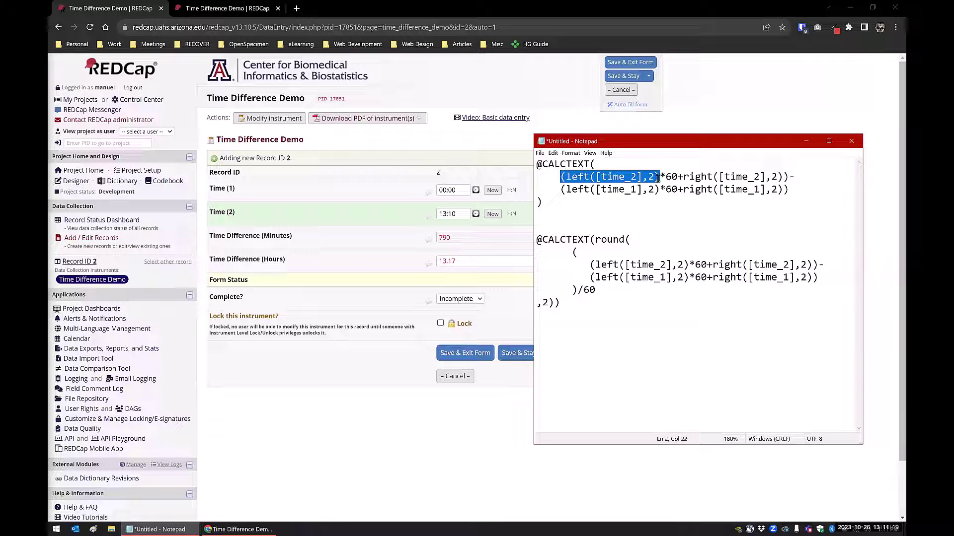
left_click(667, 177)
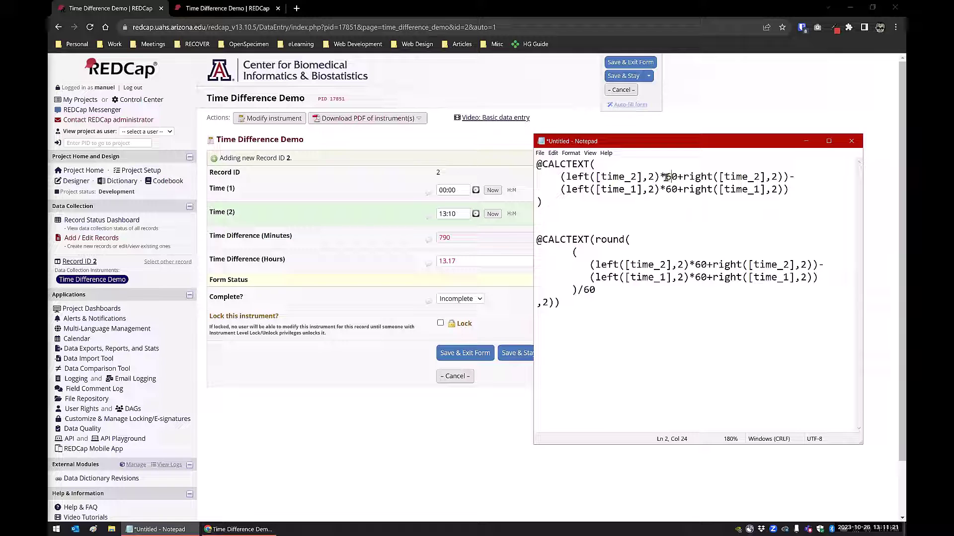
double_click(667, 176)
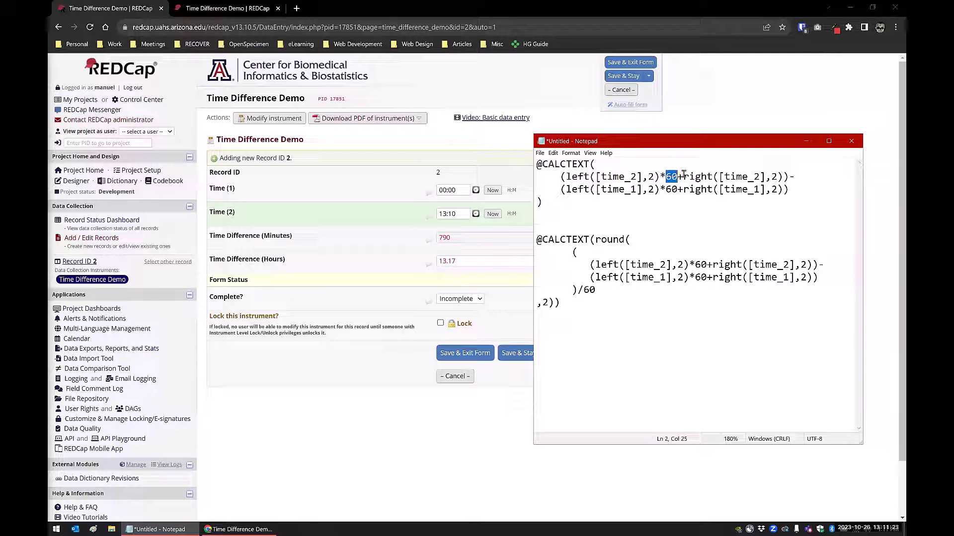
left_click_drag(683, 177, 780, 171)
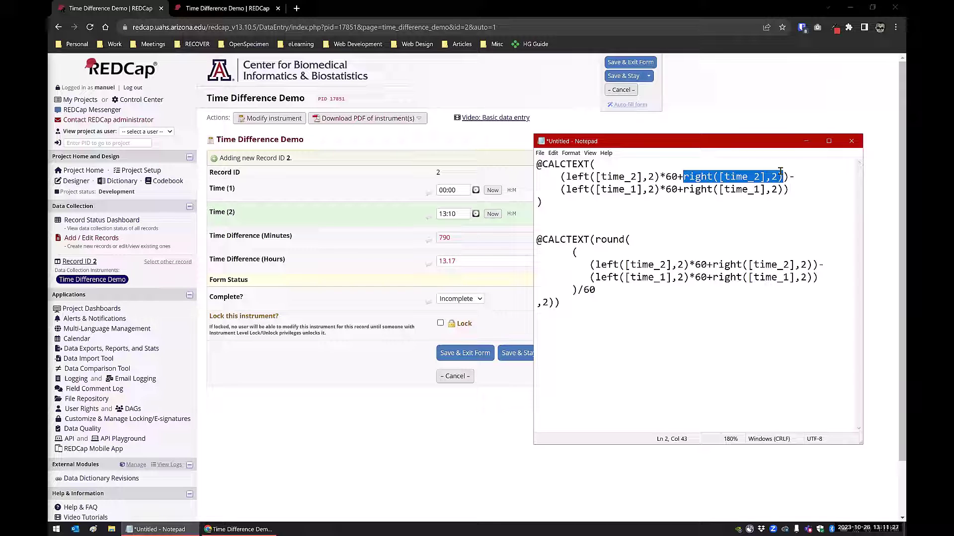
left_click_drag(561, 177, 788, 174)
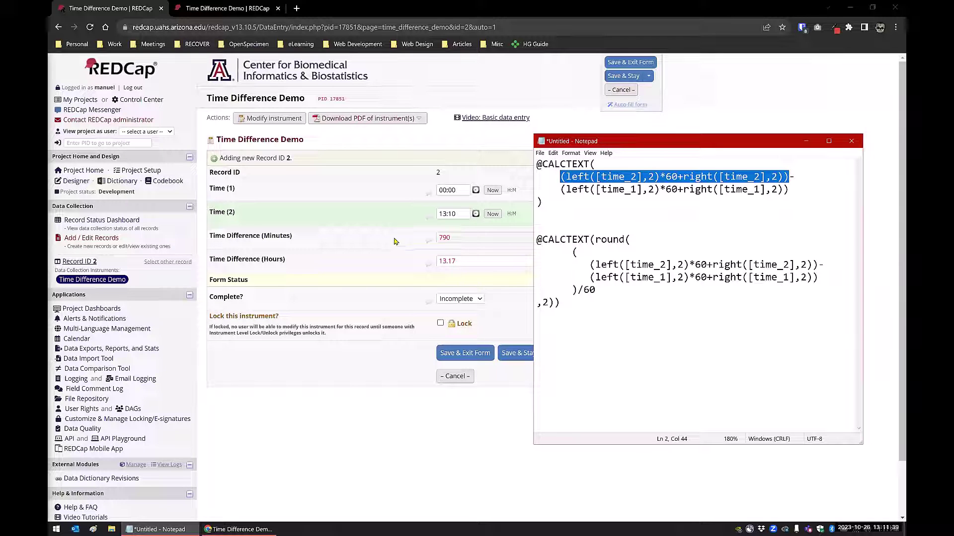
left_click(595, 204)
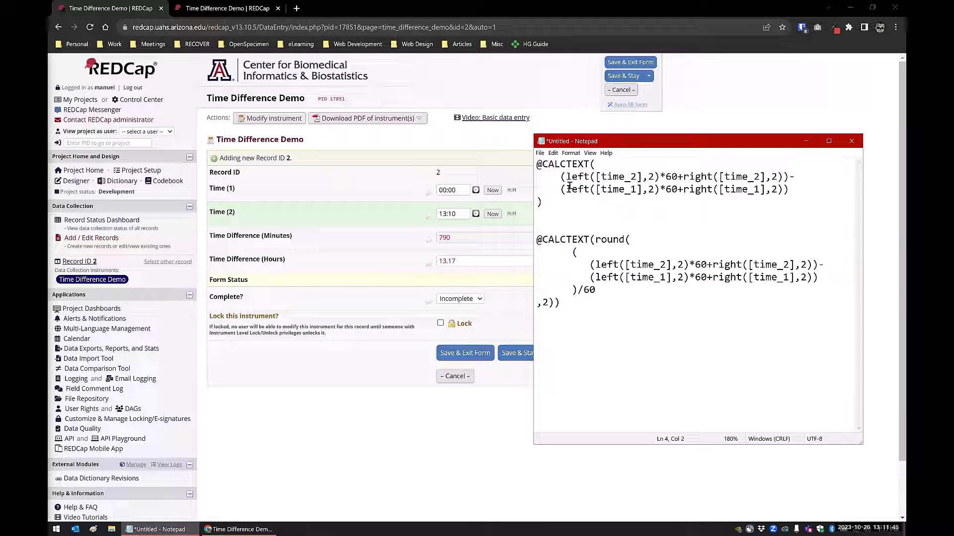
left_click_drag(558, 177, 791, 175)
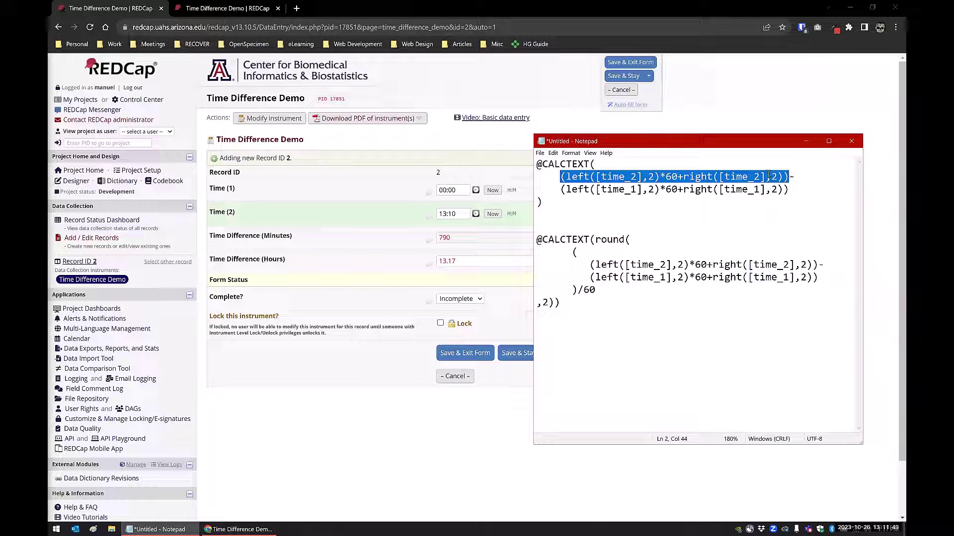
left_click(695, 203)
- Compare the [time_1] part of the minutes formula with the form's Time (1) value and the Time Difference (Minutes) result
left_click(462, 190)
left_click_drag(461, 189, 440, 190)
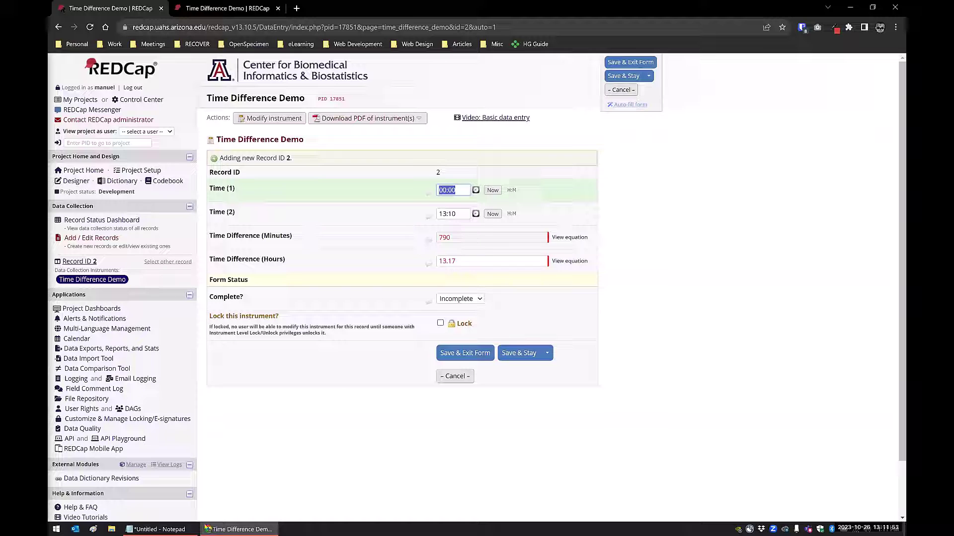
left_click(155, 530)
left_click(578, 190)
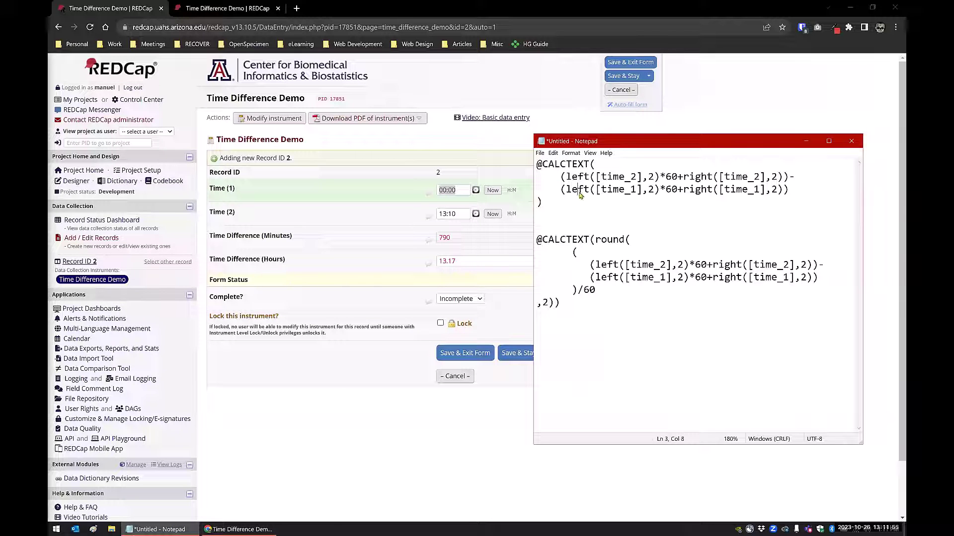
left_click_drag(560, 189, 789, 187)
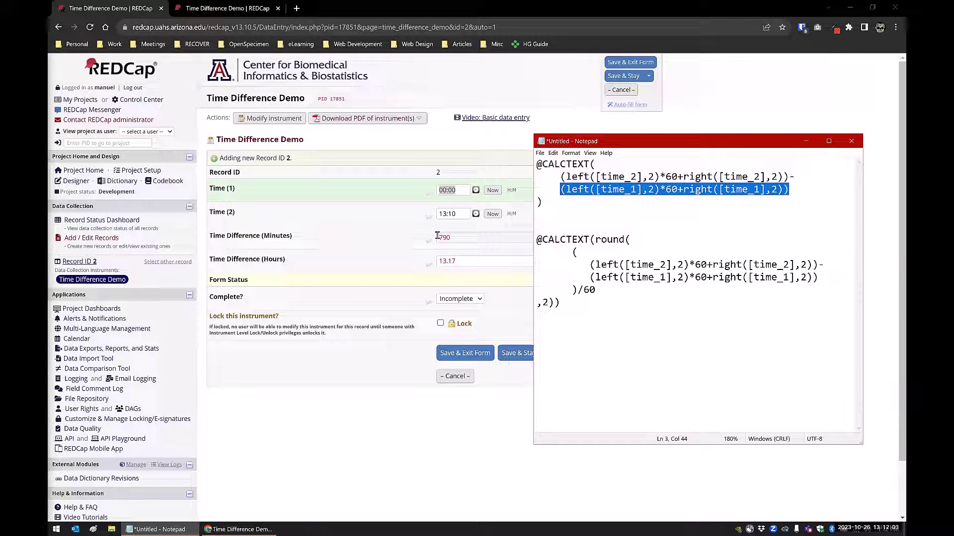
left_click_drag(438, 237, 462, 235)
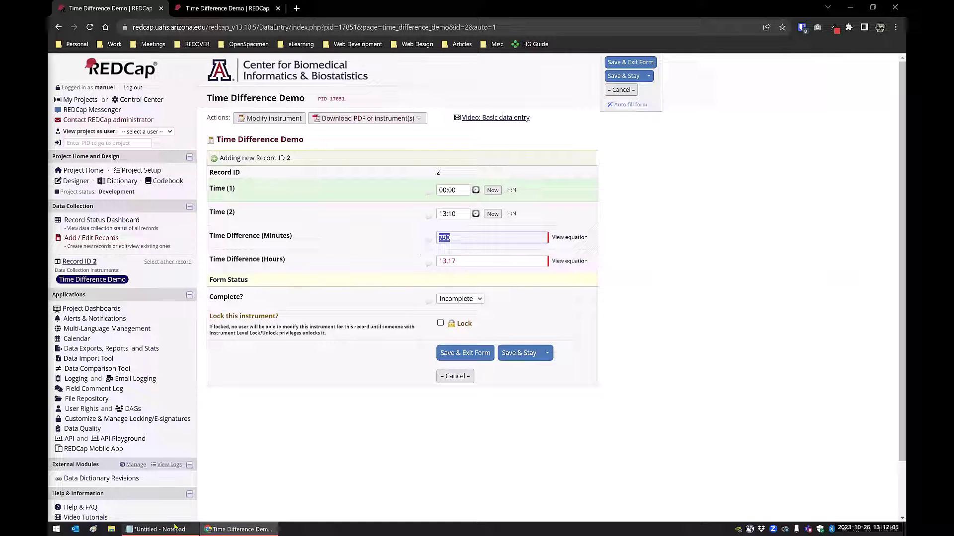
left_click(155, 529)
left_click(572, 180)
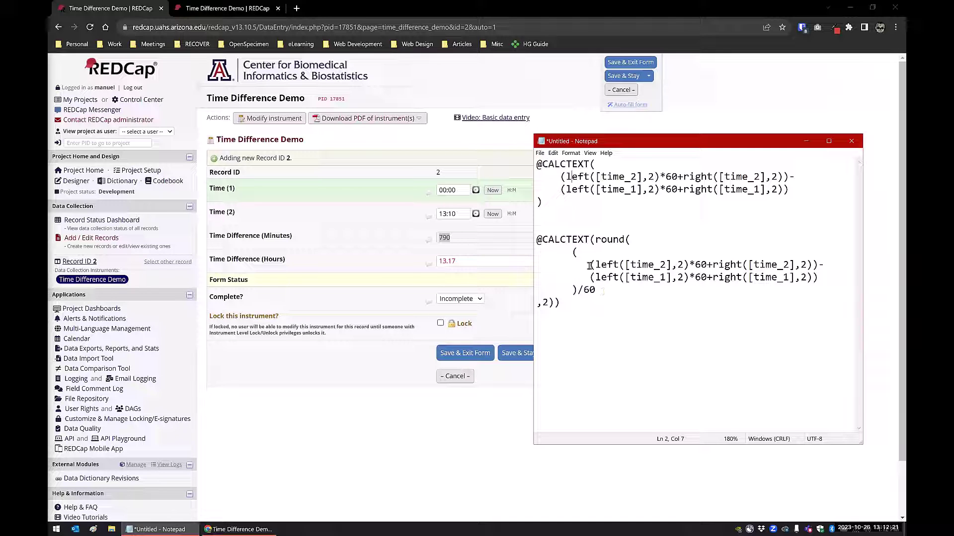
- Examine the hours formula: the minutes difference divided by 60 and the round() function with 2 decimal places around it
left_click_drag(573, 251, 577, 289)
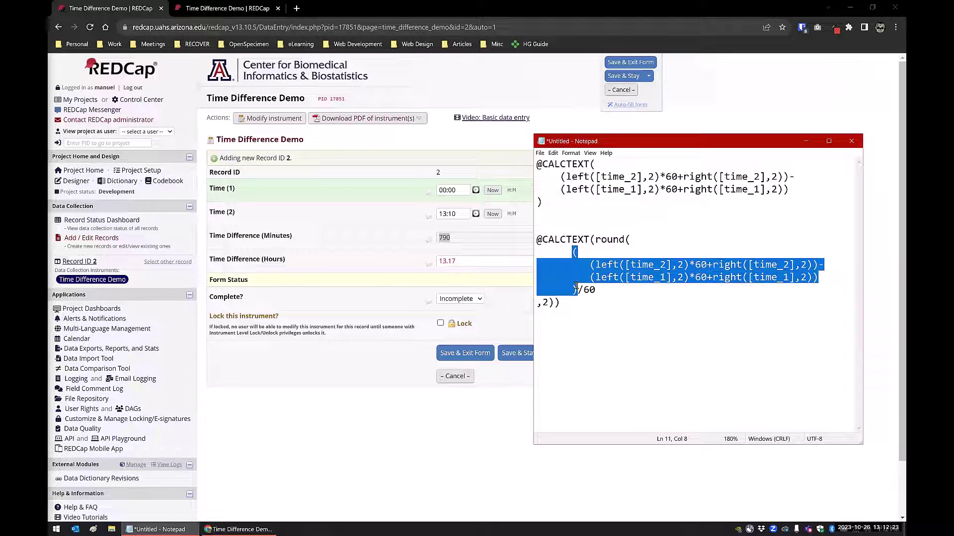
left_click(615, 288)
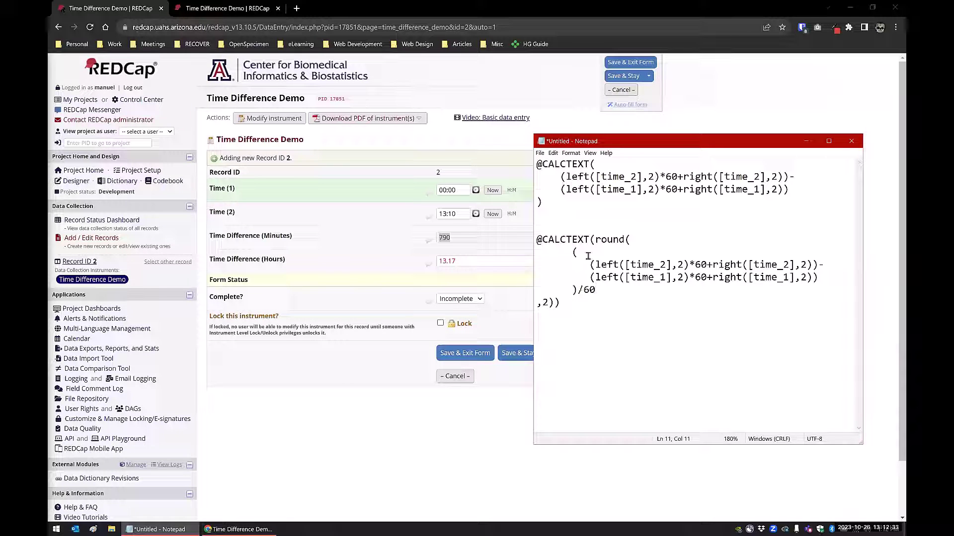
left_click_drag(596, 240, 555, 302)
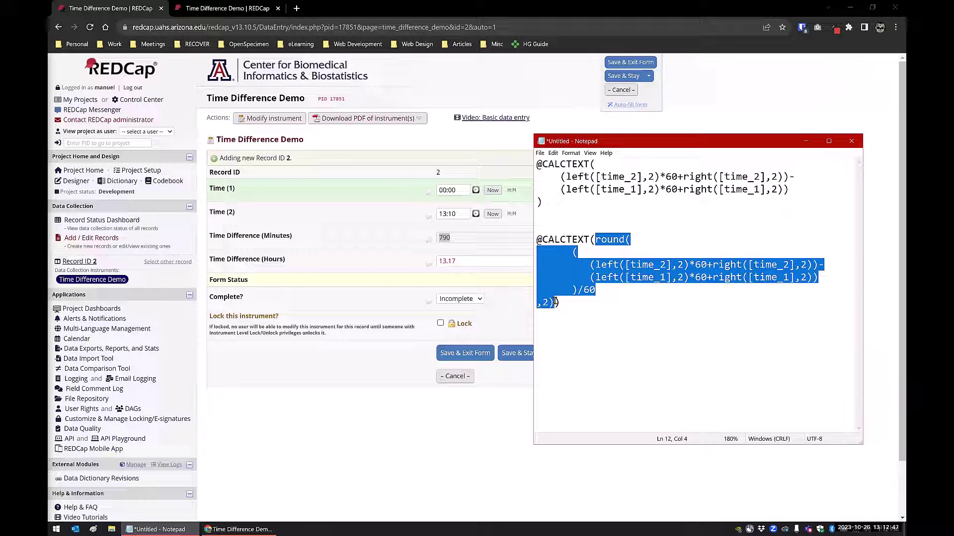
left_click(600, 310)
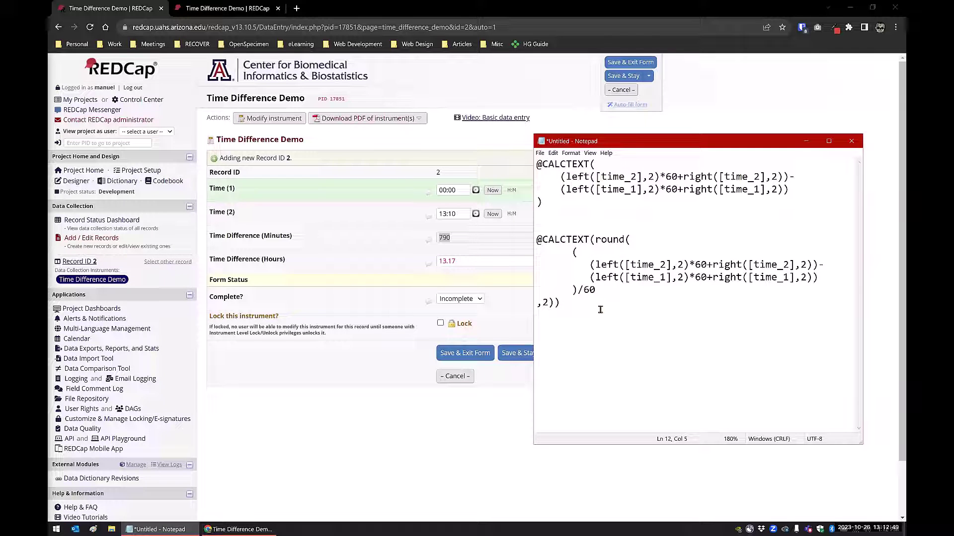
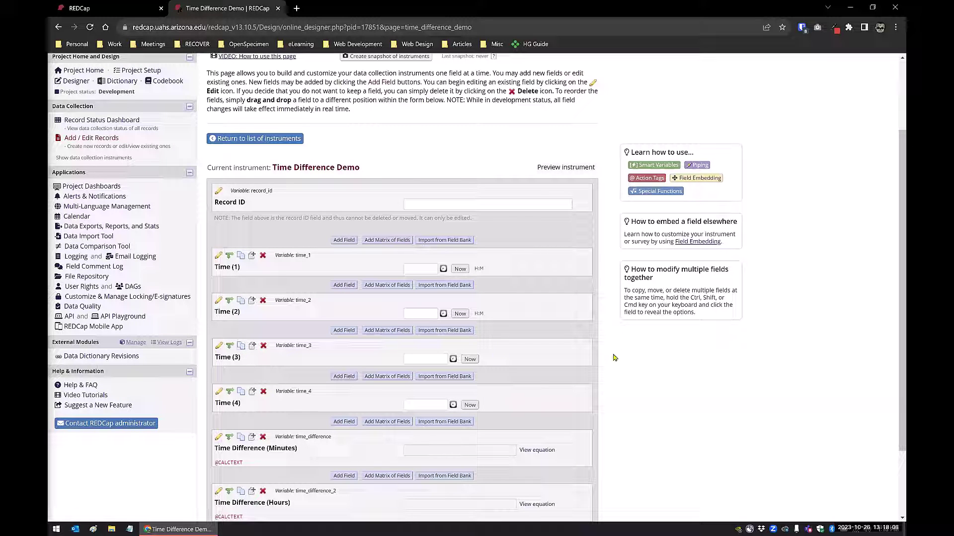
- Open the Add / Edit Records page in a new browser tab and start a new record there
scroll(179, 314, "up", 2)
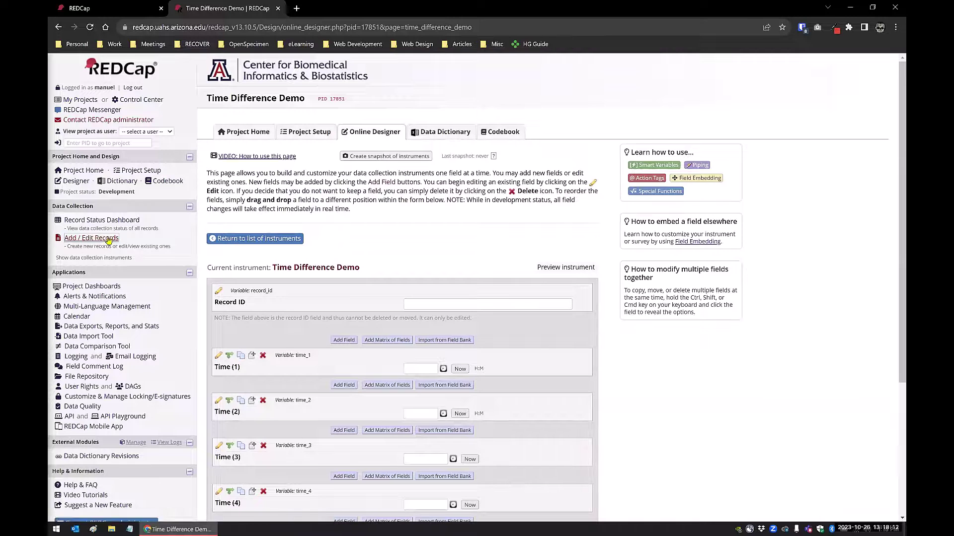
right_click(108, 237)
left_click(130, 242)
left_click(321, 9)
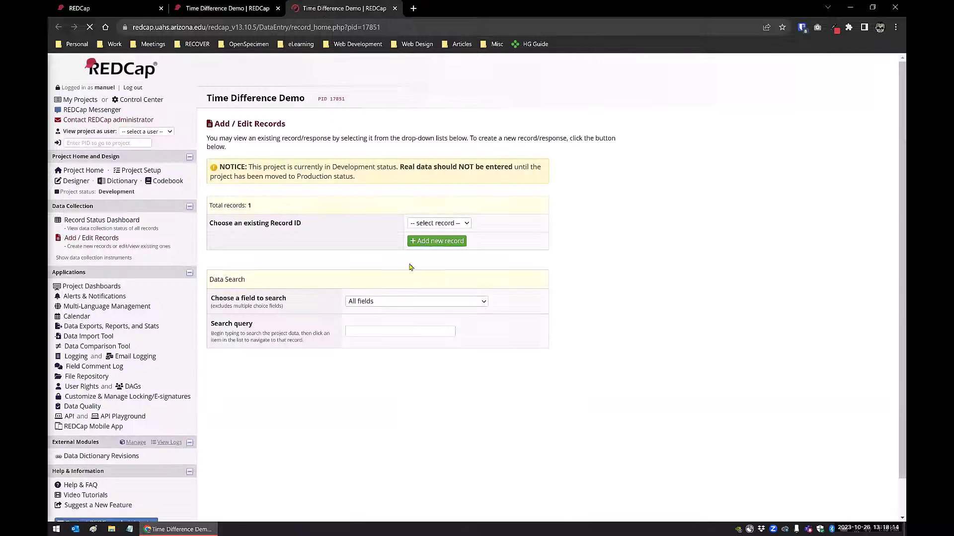
left_click(436, 242)
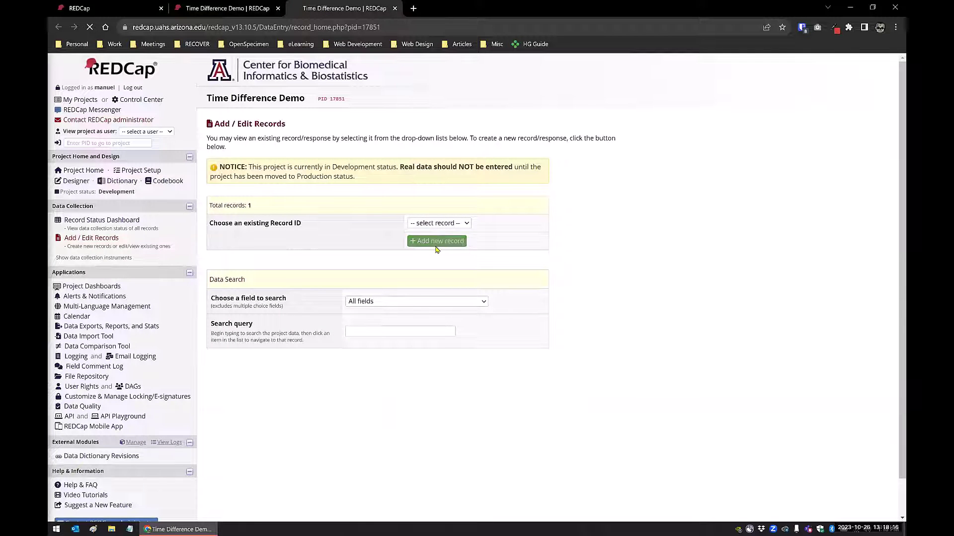
- Set Time (1) to 00:00 and fill Time (2) with the current time
left_click(493, 191)
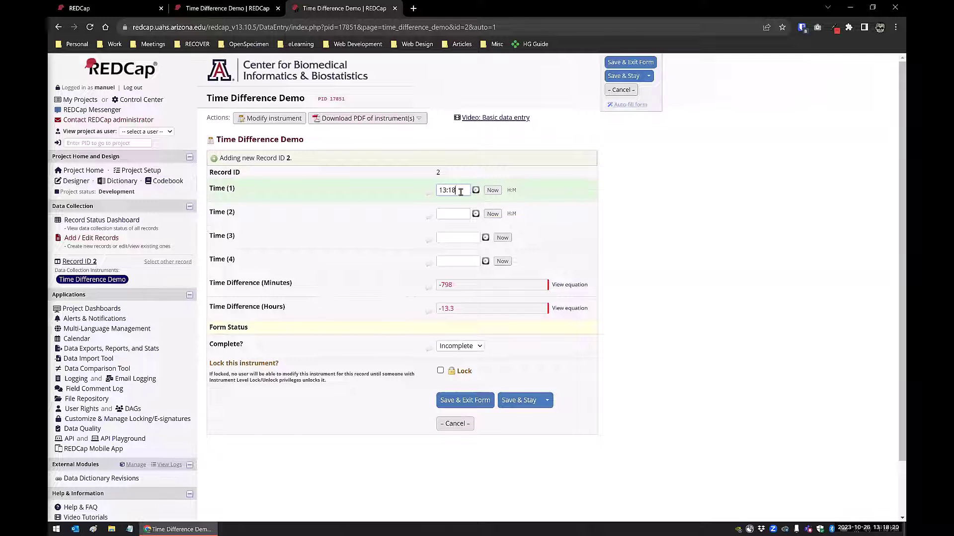
left_click_drag(460, 192, 423, 193)
type("00")
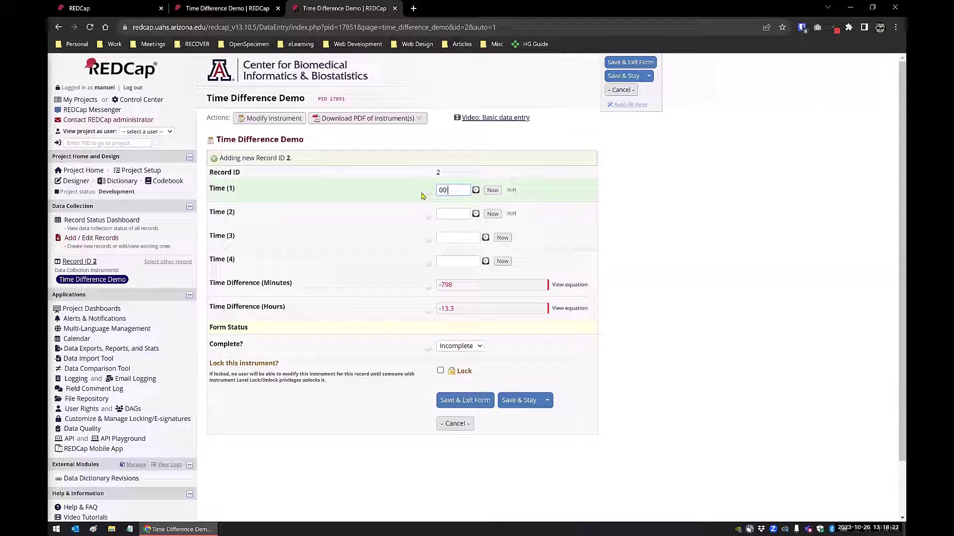
type(":00")
left_click(493, 214)
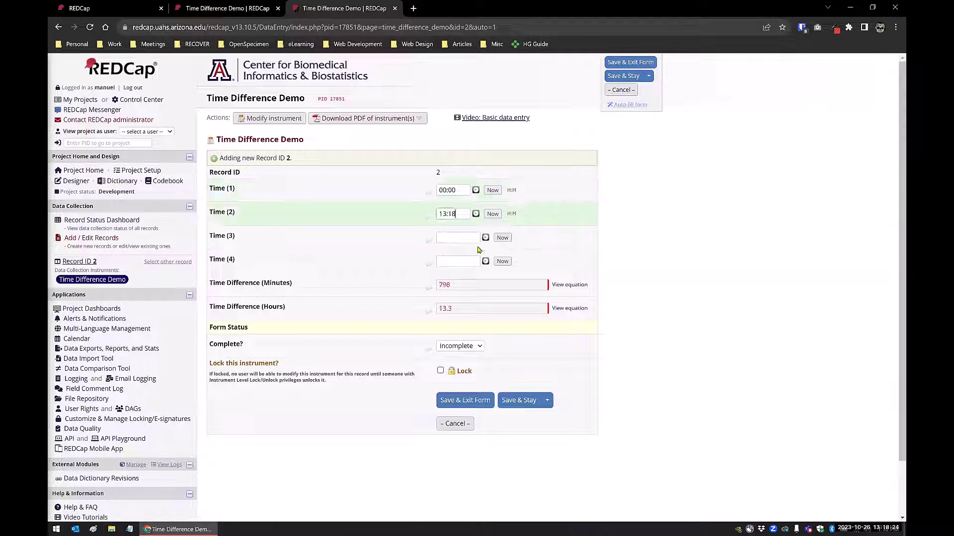
- Set the Time (3) field of the new record to 00:00
left_click(470, 237)
type("0")
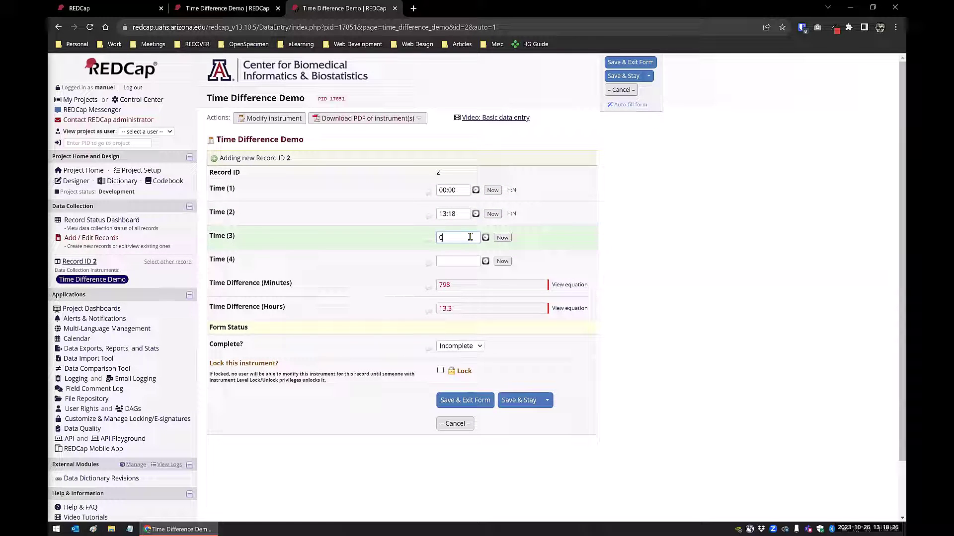
type("0:00")
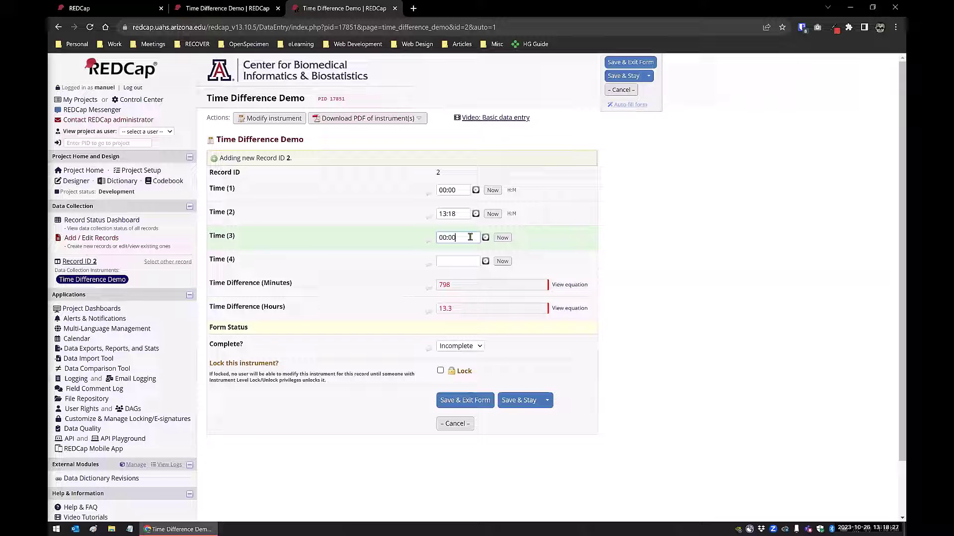
- Correct Time (3) to 00:00:00 and fill Time (4) with the current time
left_click(502, 262)
left_click(560, 324)
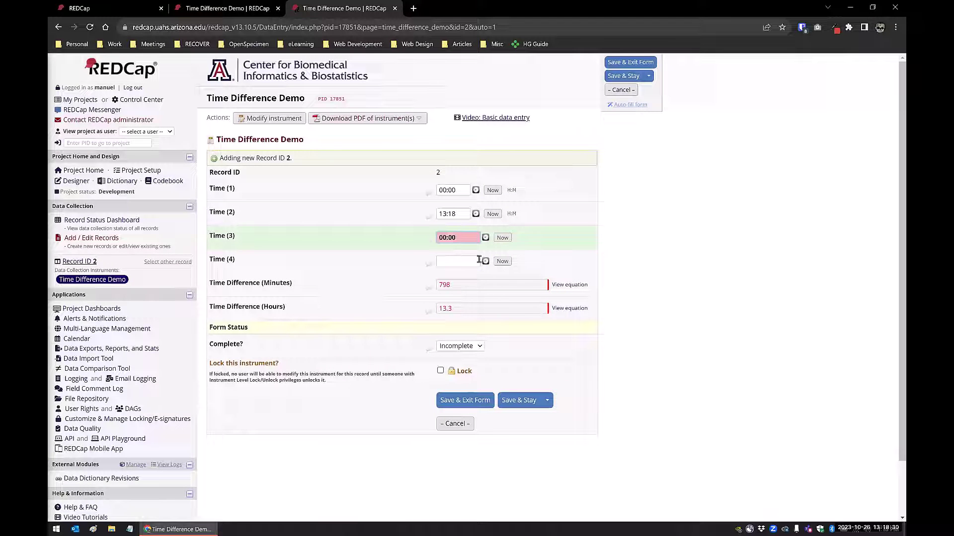
left_click(502, 261)
left_click(562, 323)
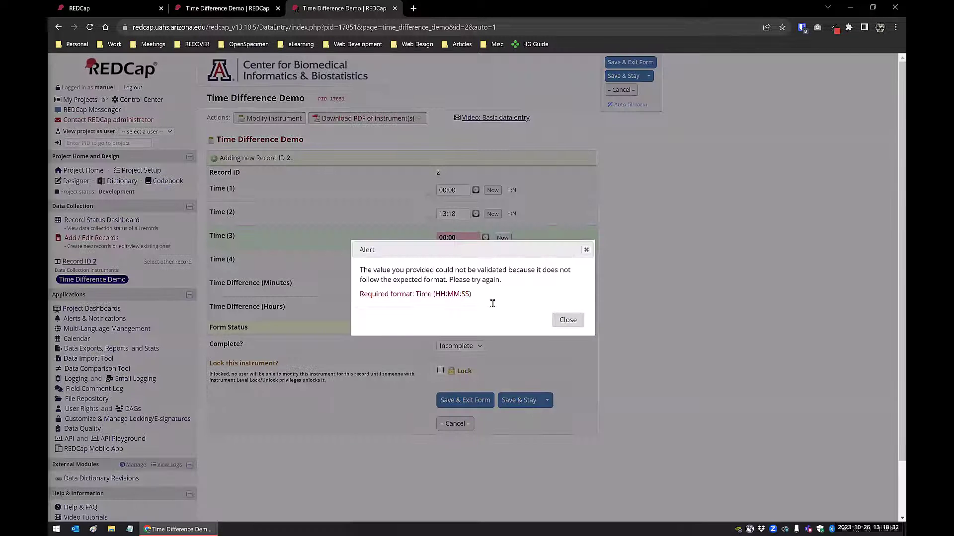
type(":00")
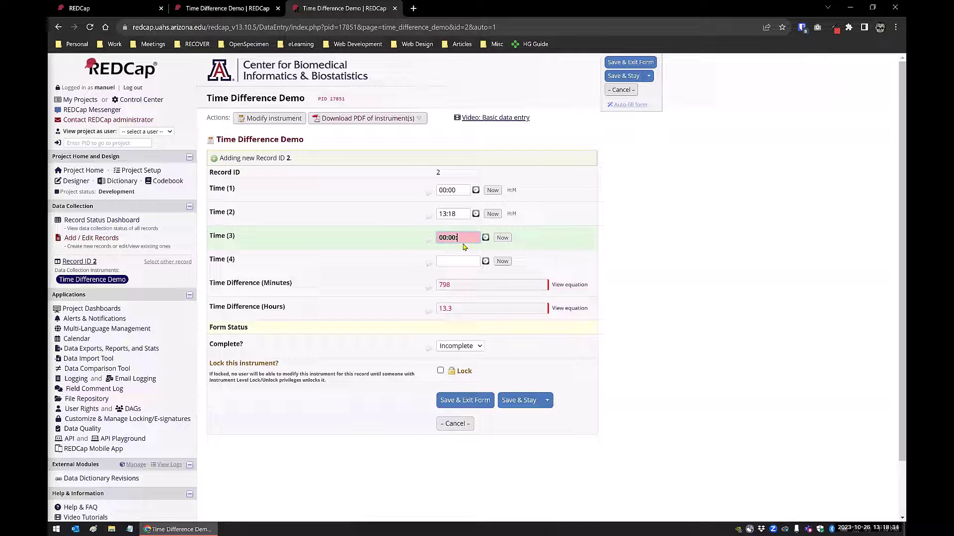
left_click(502, 262)
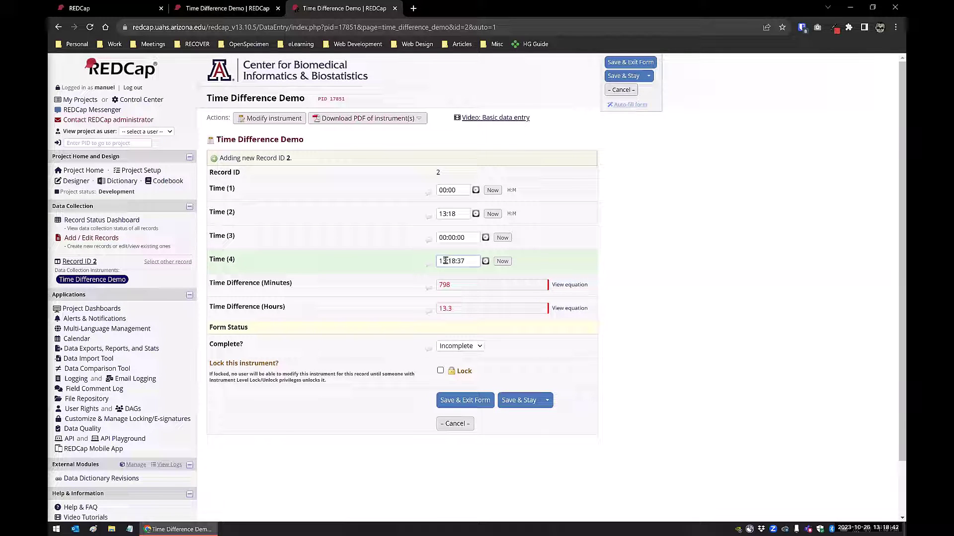
- Look up the mid() function's syntax (text, start position, number of characters) in the Online Designer's Special Functions reference
left_click(237, 10)
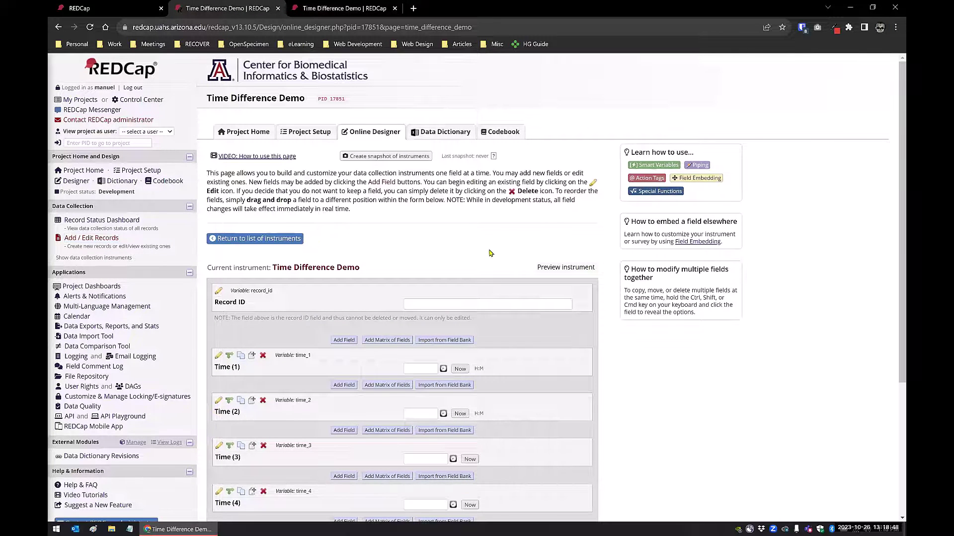
scroll(454, 280, "down", 5)
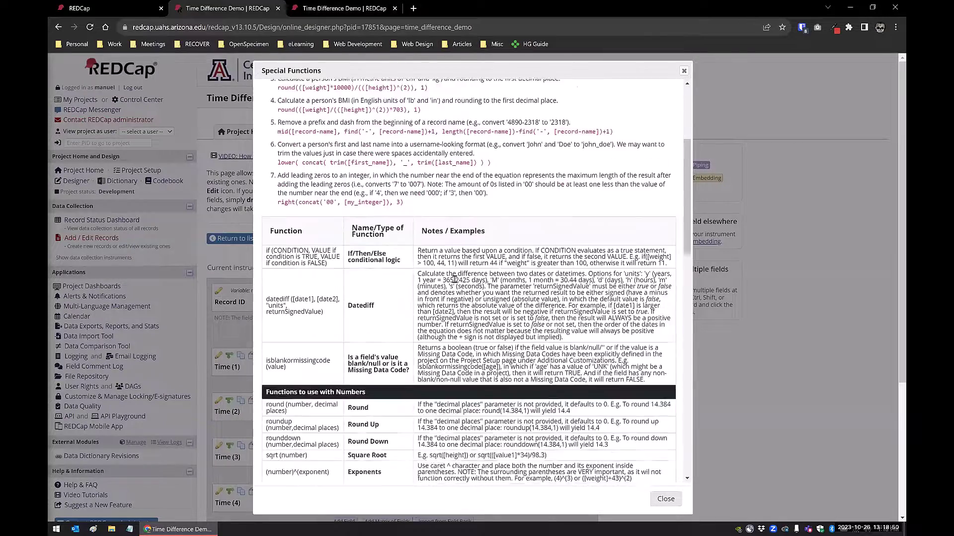
scroll(455, 279, "down", 3)
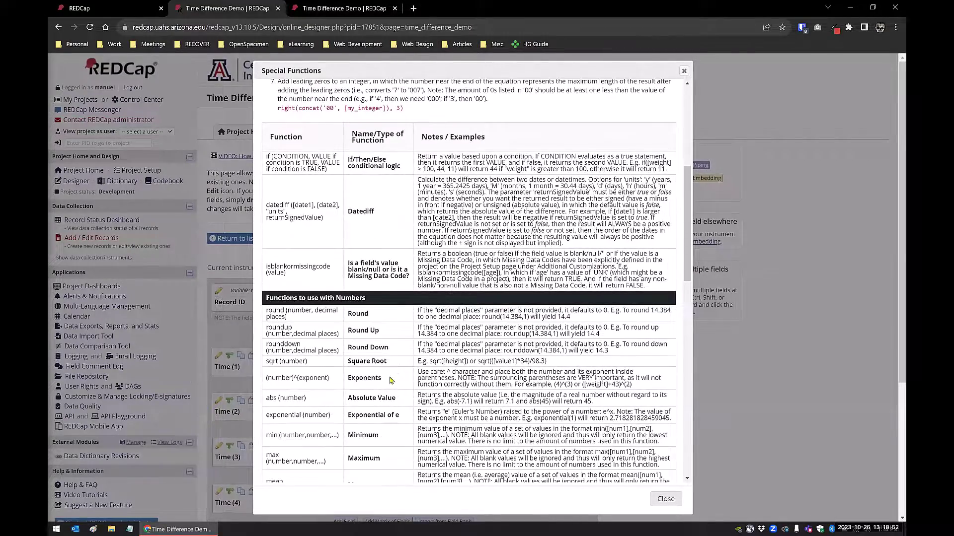
scroll(390, 380, "down", 7)
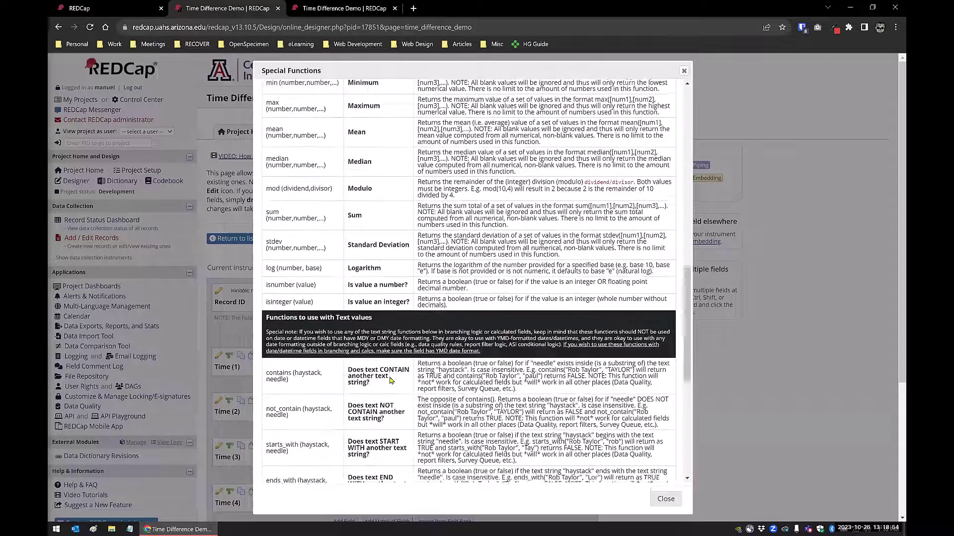
scroll(390, 380, "down", 2)
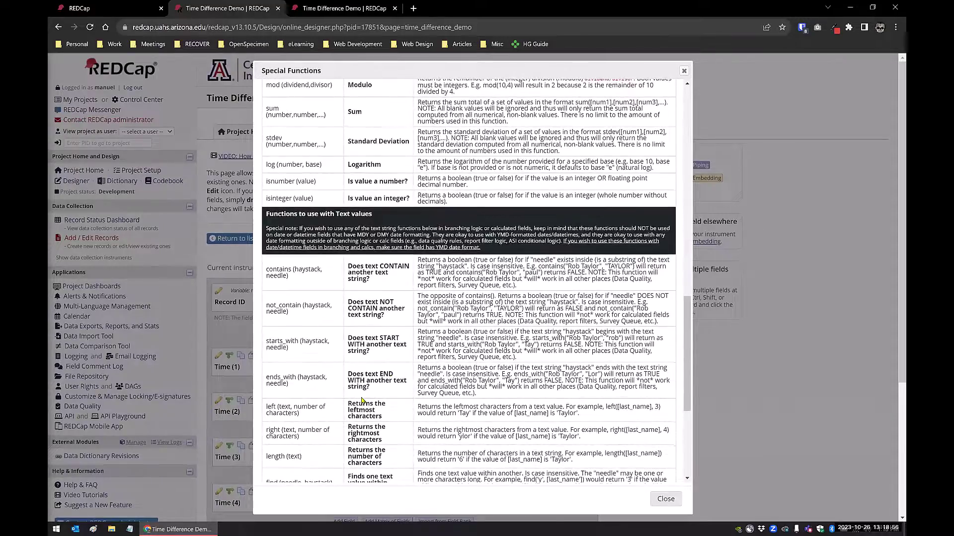
scroll(362, 400, "down", 3)
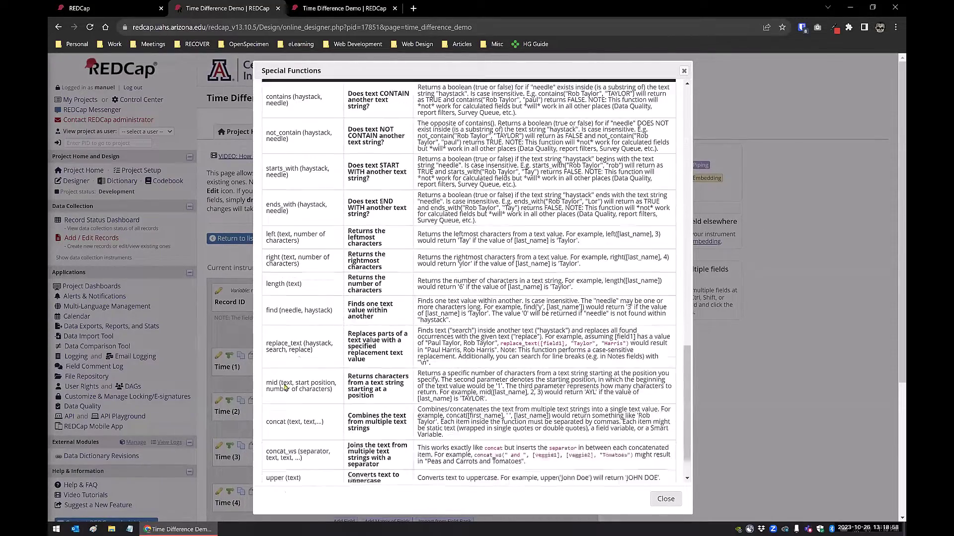
scroll(285, 387, "down", 1)
left_click_drag(266, 360, 332, 367)
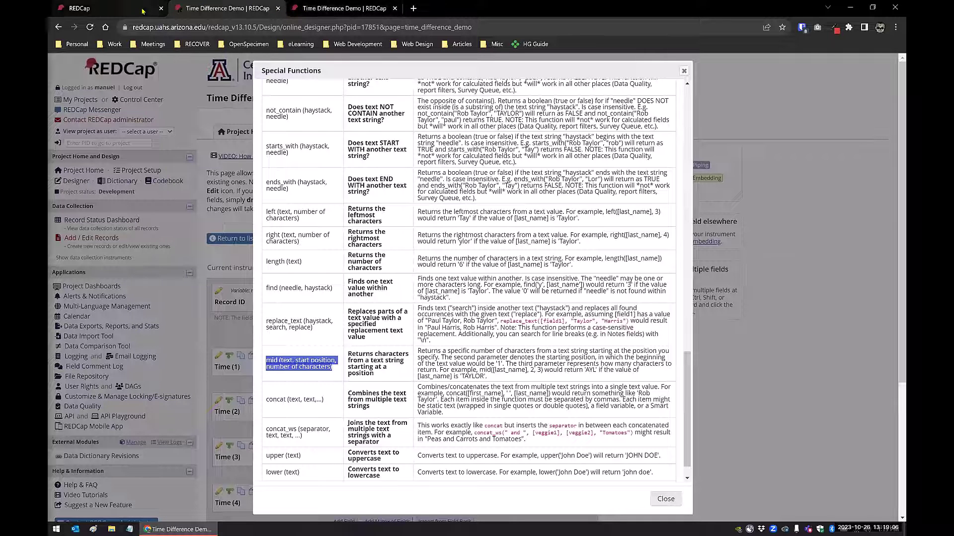
- Open a blank Notepad document over the record form and start its first line with the function name mid
left_click(130, 530)
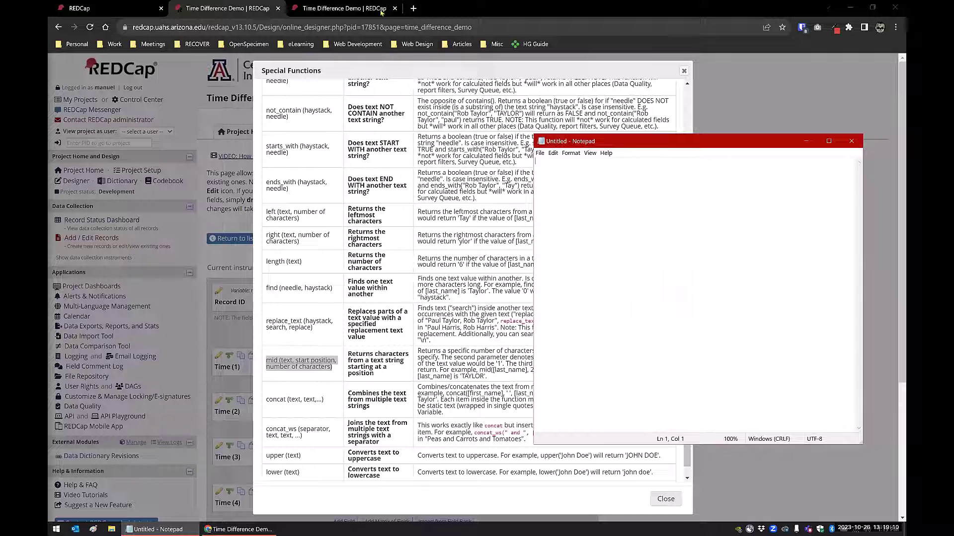
left_click(362, 67)
left_click(344, 8)
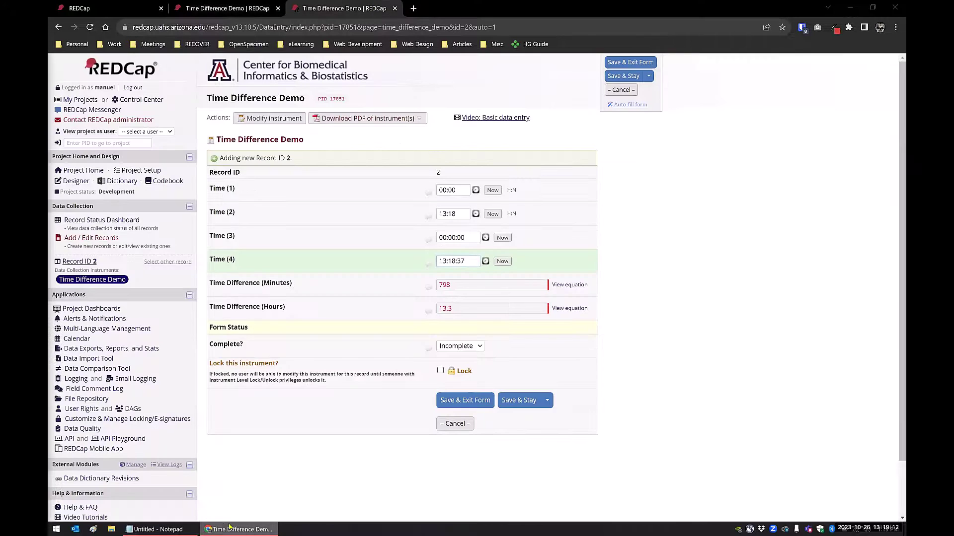
left_click(239, 530)
left_click(239, 530)
left_click(549, 296)
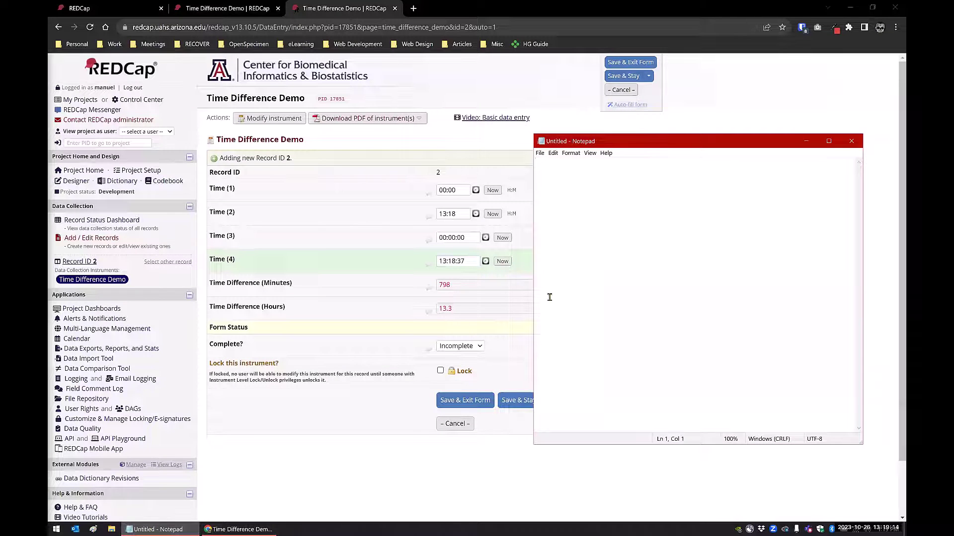
type("mis(")
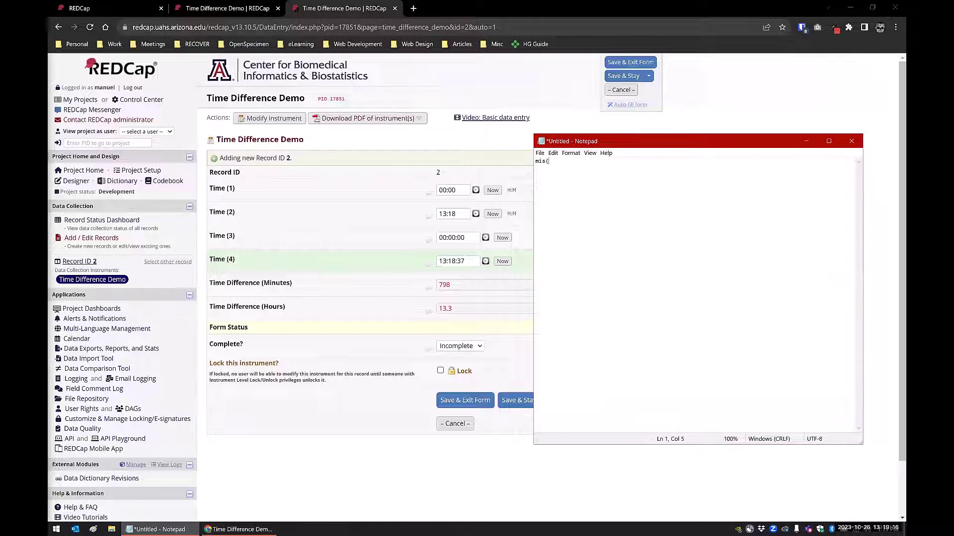
key("BackSpace")
key("BackSpace")
type("d")
scroll(574, 331, "up", 7)
type(")[time_3")
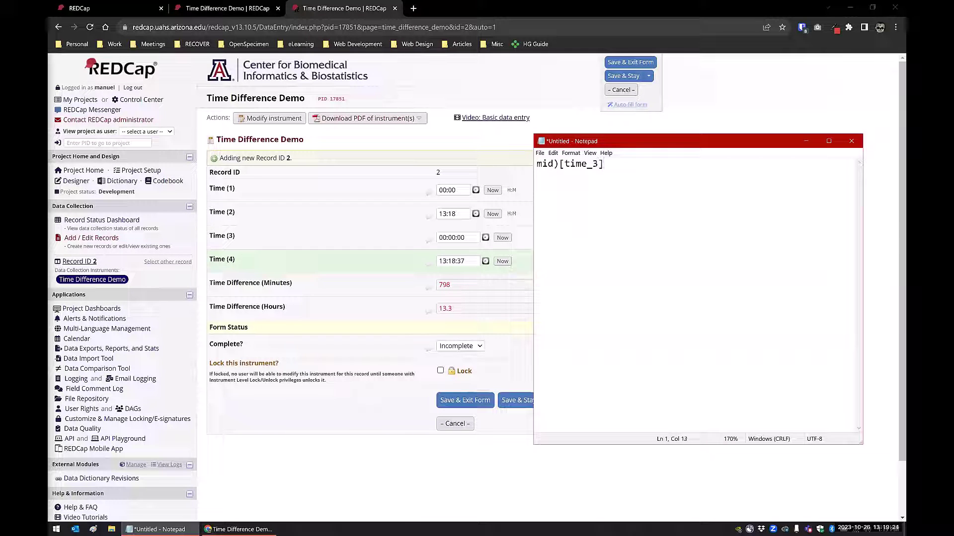
key("BackSpace")
key("BackSpace")
key("BackSpace")
key("BackSpace")
key("BackSpace")
key("BackSpace")
key("BackSpace")
key("BackSpace")
key("BackSpace")
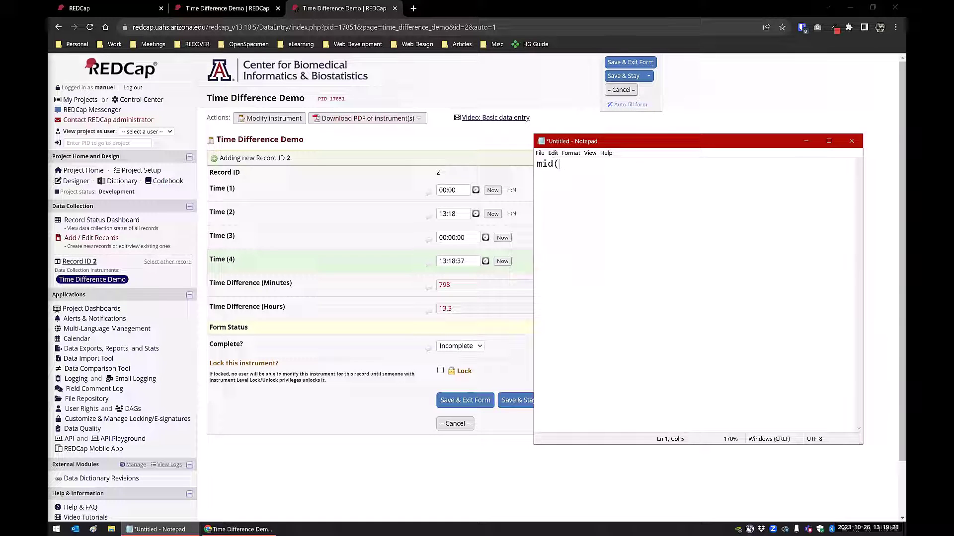
- Complete the first Notepad line as mid([time_3],4,2)
type("[time_")
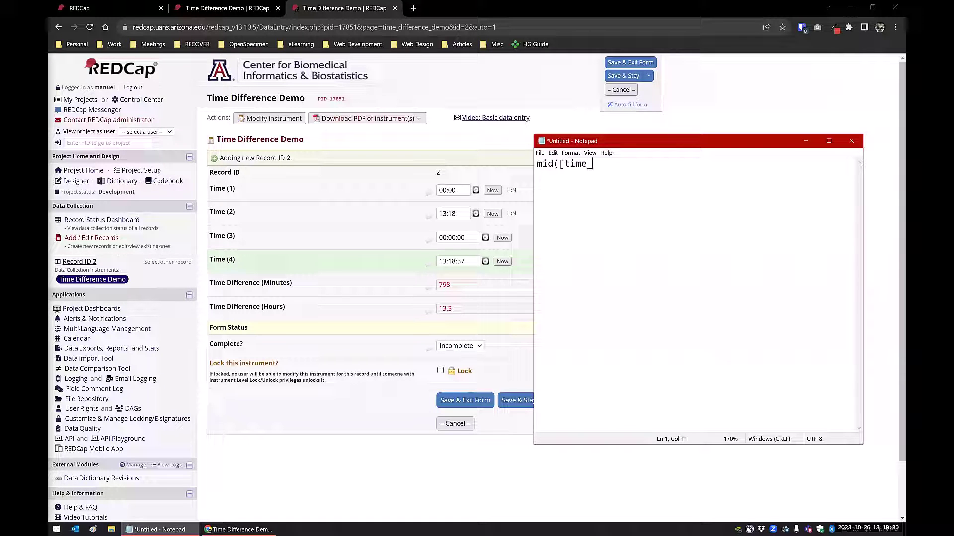
type("3],4,")
type("20")
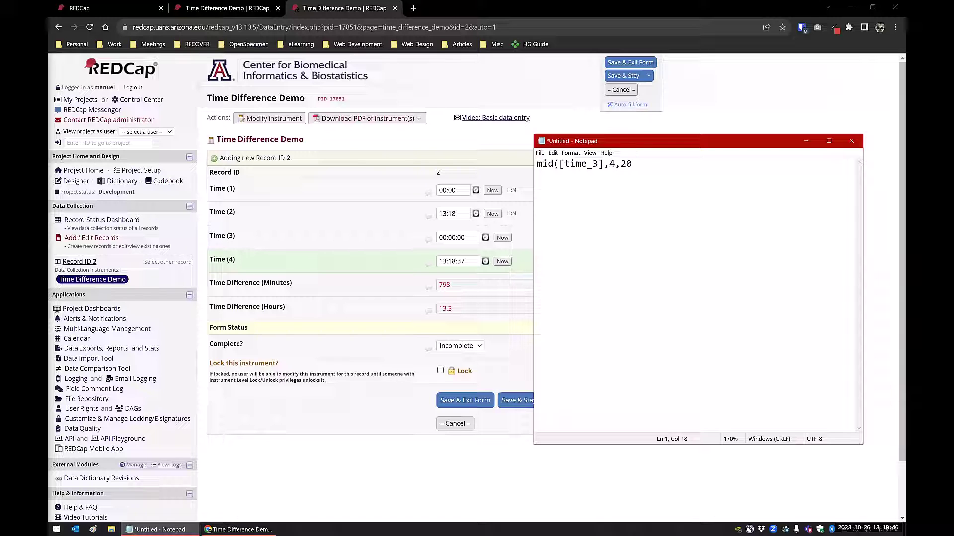
key("Num_Lock")
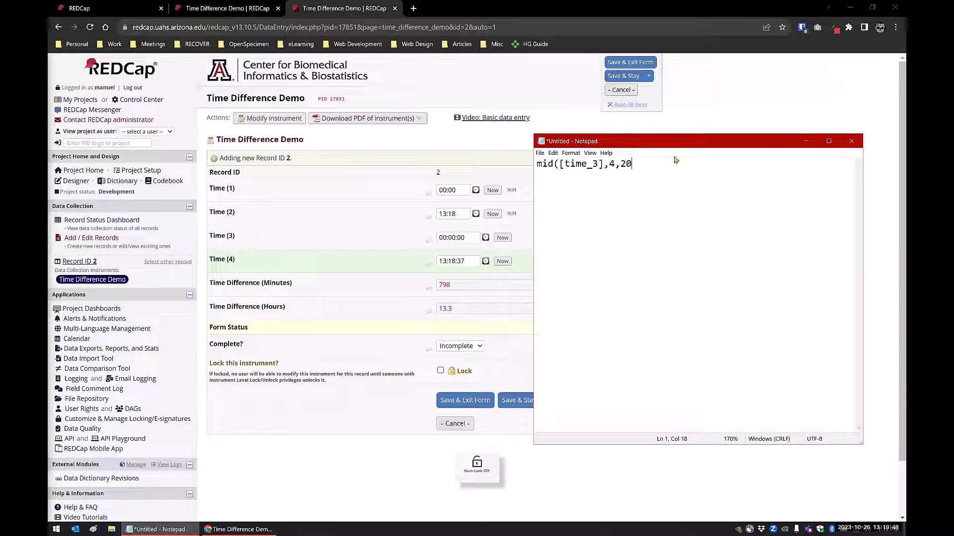
key("Num_Lock")
key("BackSpace")
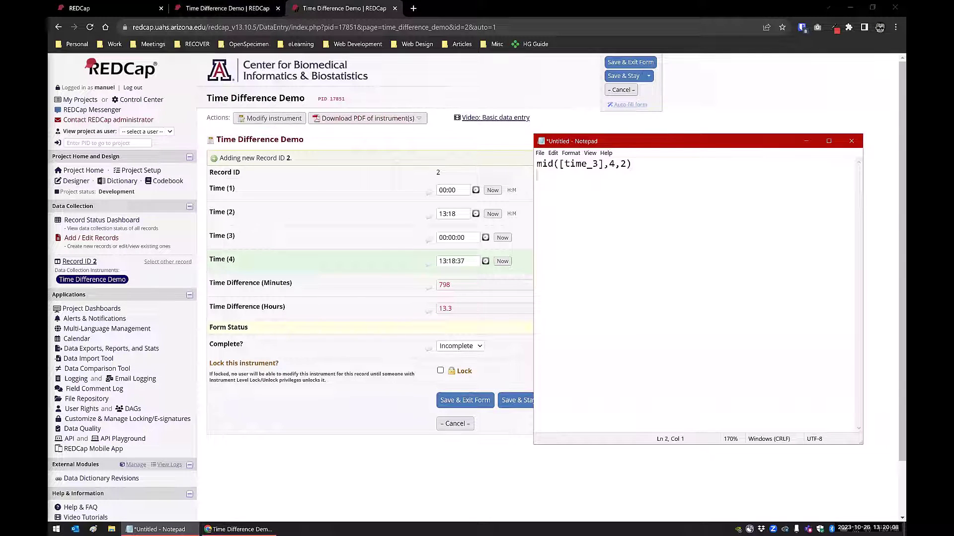
- Add the sample datetime 10/31/2023 12:00:00 below the mid expression, separated by a blank line
key("Return")
type("10/31/2023")
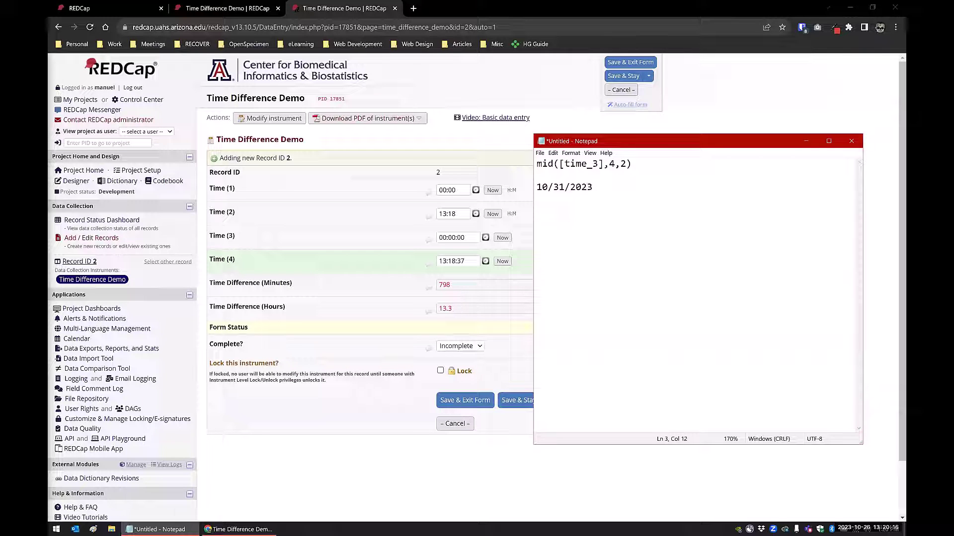
type(" 12:00:00")
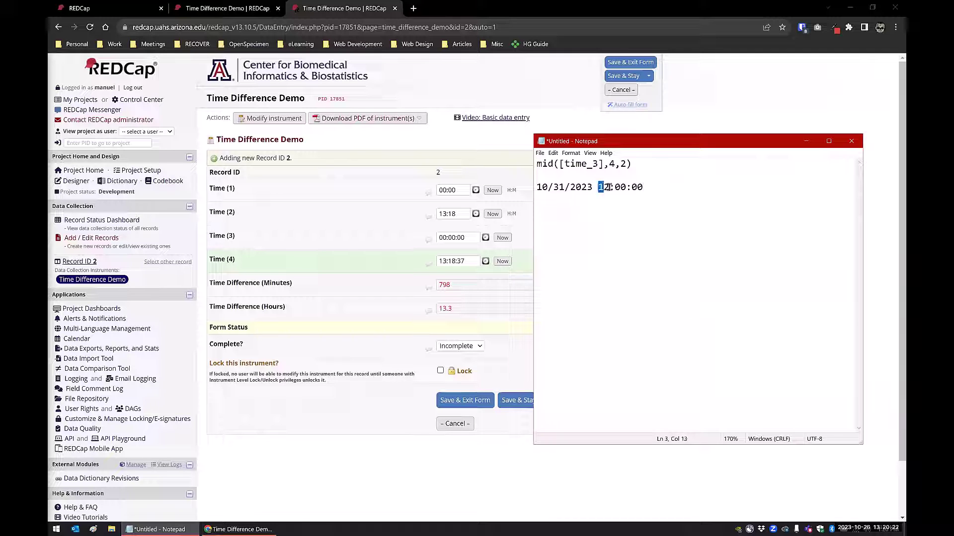
- Count through the characters of the sample datetime to find the position where the hour starts
key("Home")
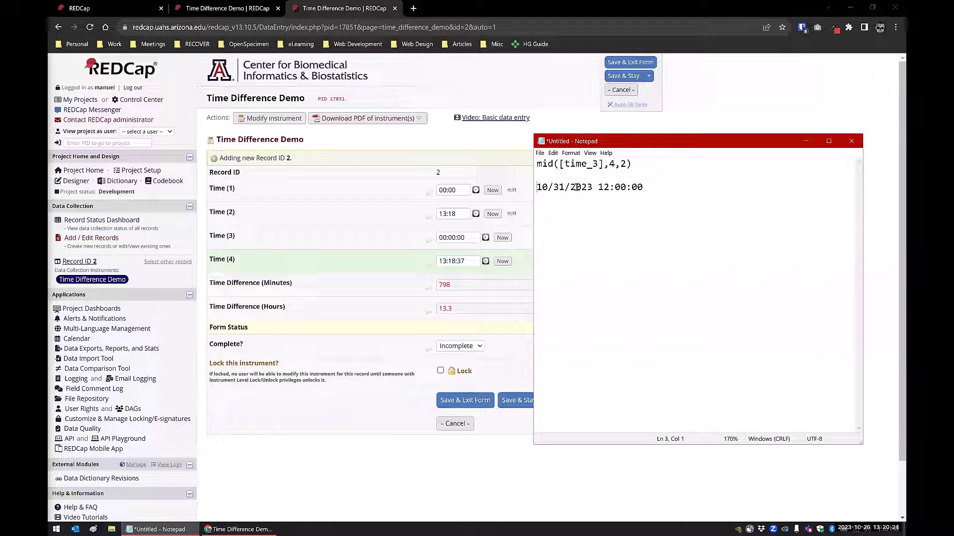
key("Right")
key("Right")
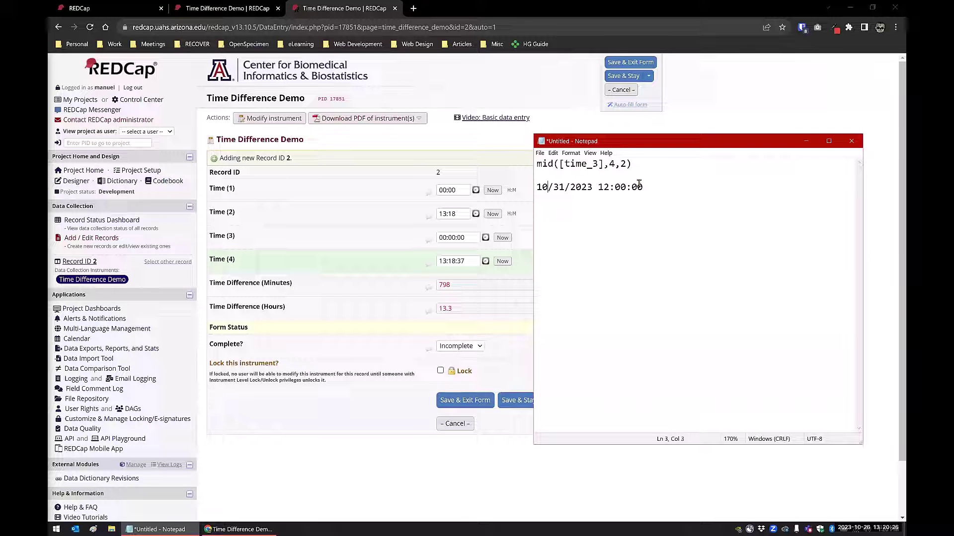
key("Right")
key("Right")
key("Right")
key("Right")
key("Right")
key("Right")
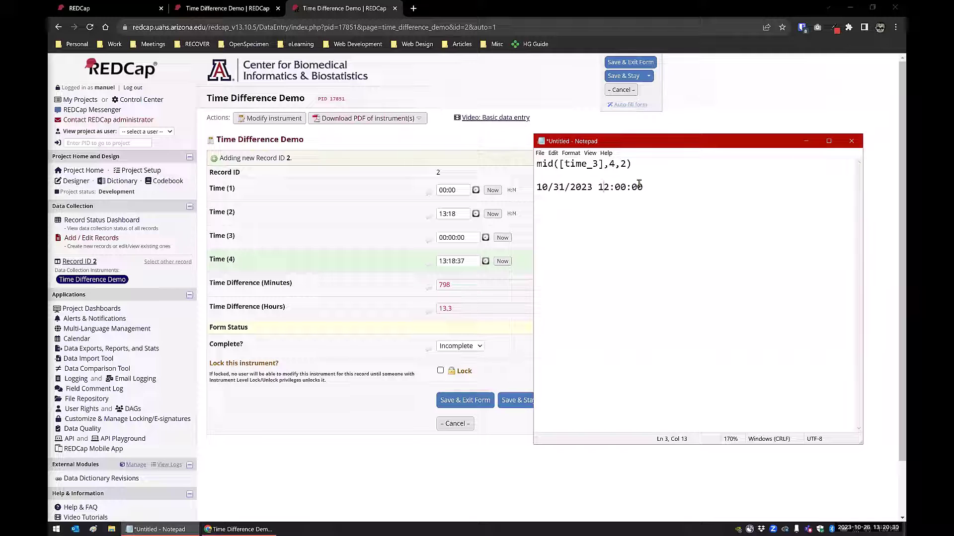
- Add an hour: line below the datetime using a copy of the mid expression with start position 12
left_click_drag(638, 164, 535, 164)
key("ctrl+c")
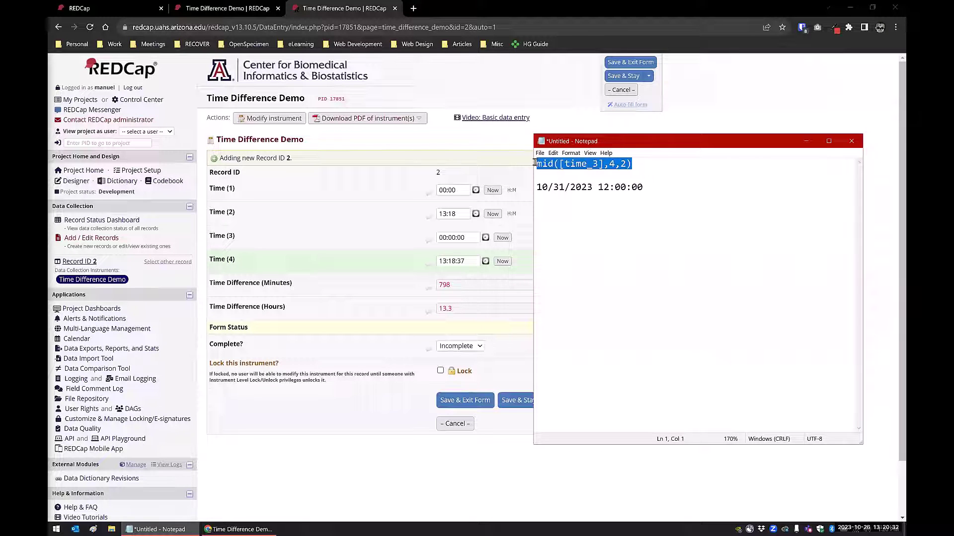
key("ctrl+End")
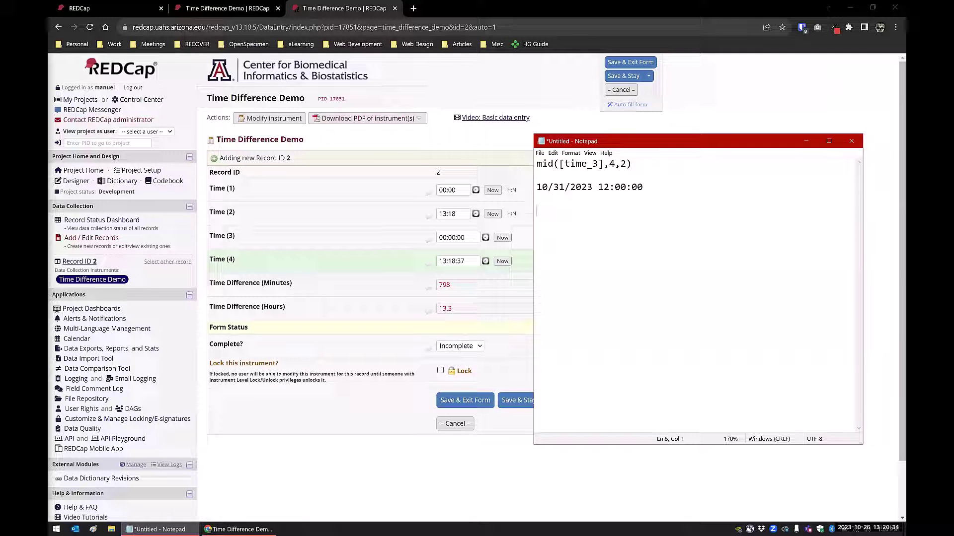
type("hour:")
key("ctrl+v")
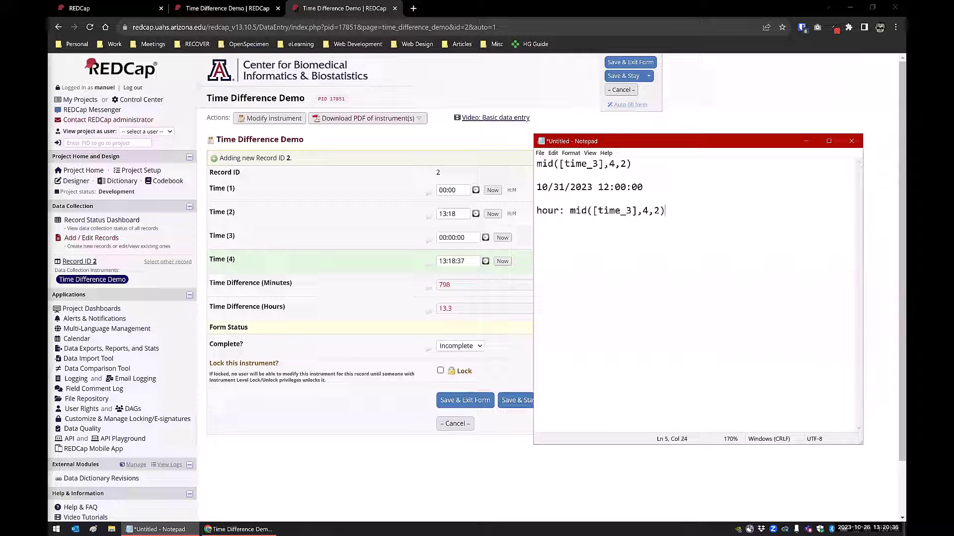
key("Left")
key("Left")
key("Left")
key("BackSpace")
type("12")
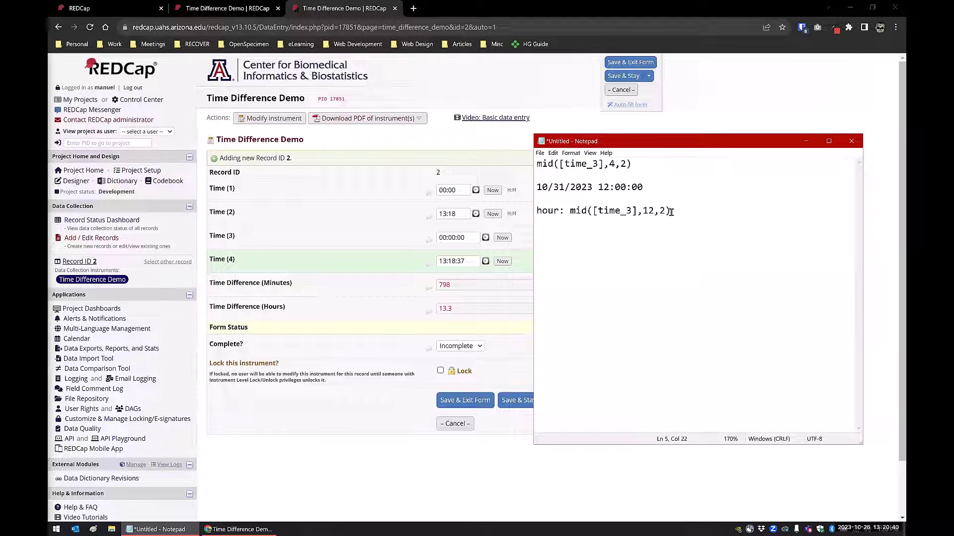
- Add a min: line under the hour line containing the copied mid([time_3],4,2) expression
left_click(676, 208)
type(".")
key("Return")
type("minu")
type("  mid")
key("BackSpace")
key("BackSpace")
key("BackSpace")
key("ctrl+v")
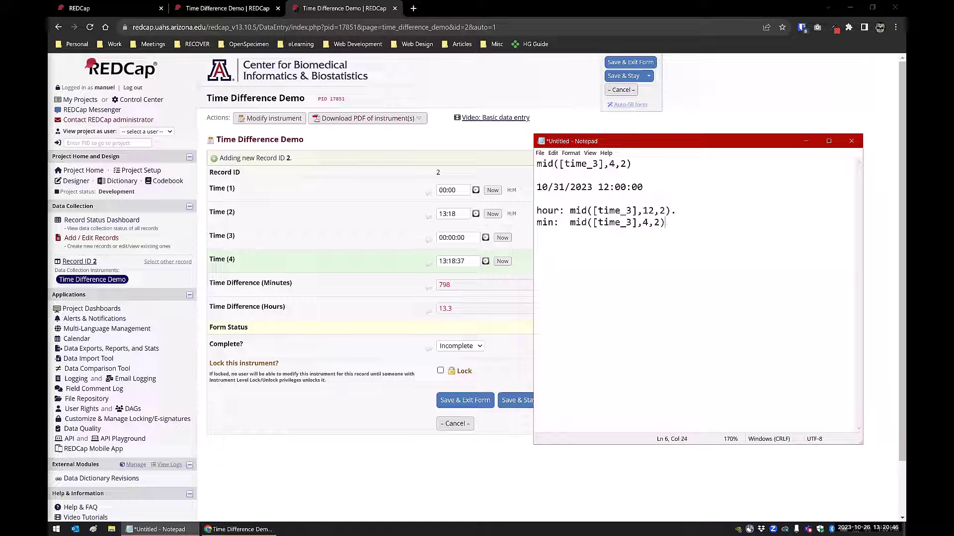
- Set the start position in the min expression to 15 and remove the stray period after the hour expression
left_click(648, 222)
key("BackSpace")
type("15")
left_click(691, 222)
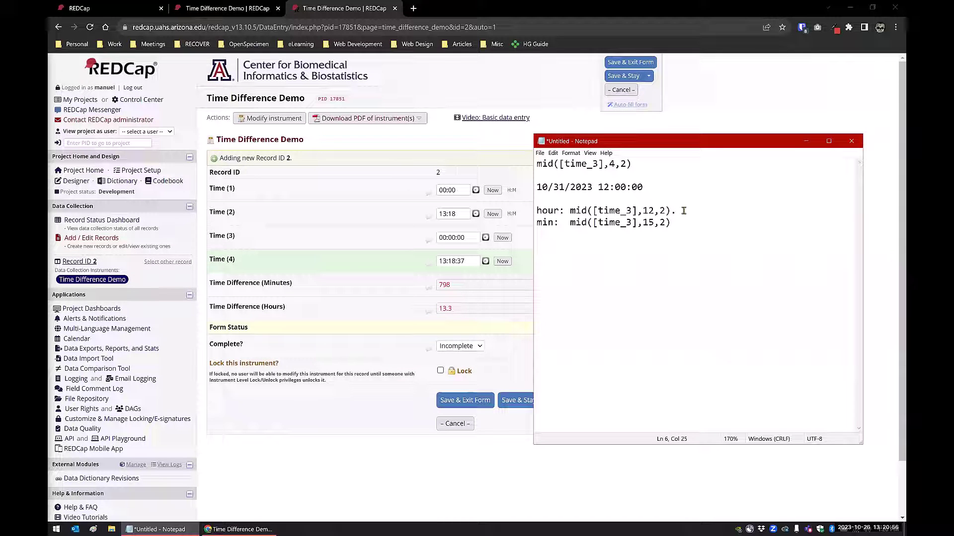
left_click(683, 211)
key("BackSpace")
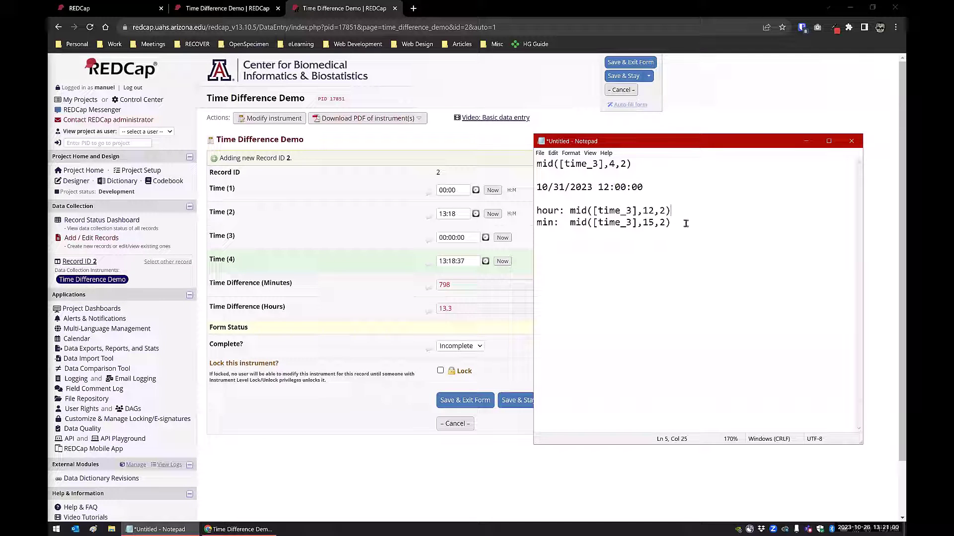
- Add a sec: line under the min line containing the expression right([time_3],2)
key("Return")
type("sec:  right")
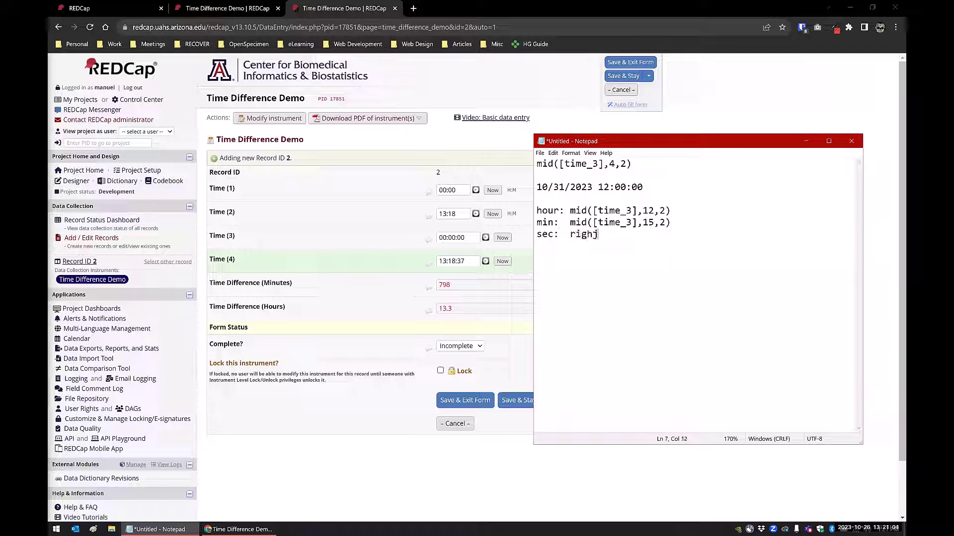
type("([time_3")
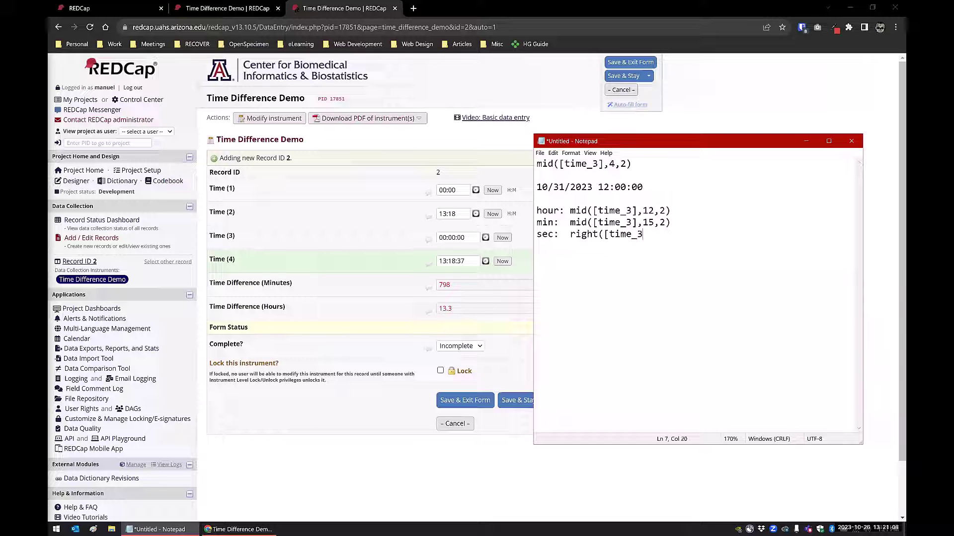
type("].")
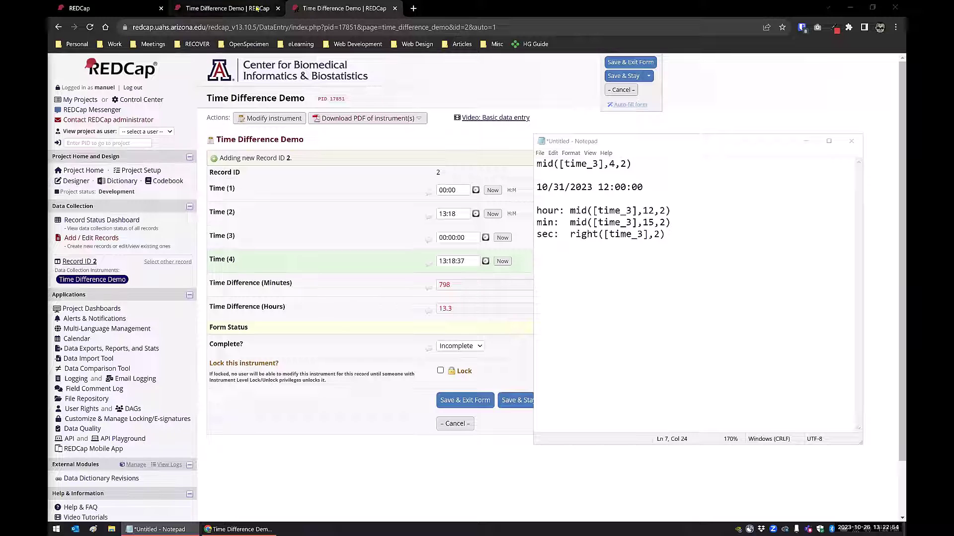
- Switch to the REDCap Online Designer in the browser and reopen the Time Difference Demo instrument from the instrument list
left_click(256, 8)
key("Escape")
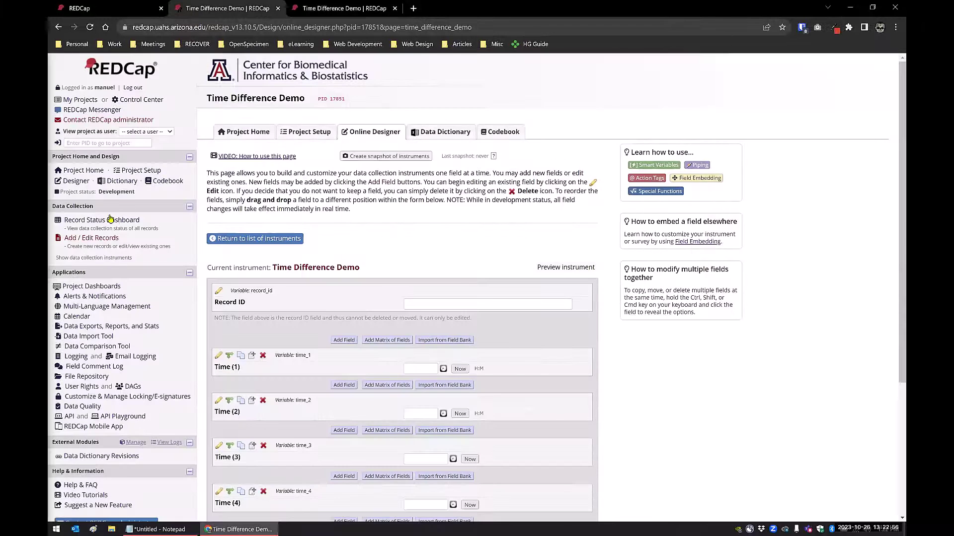
left_click(76, 181)
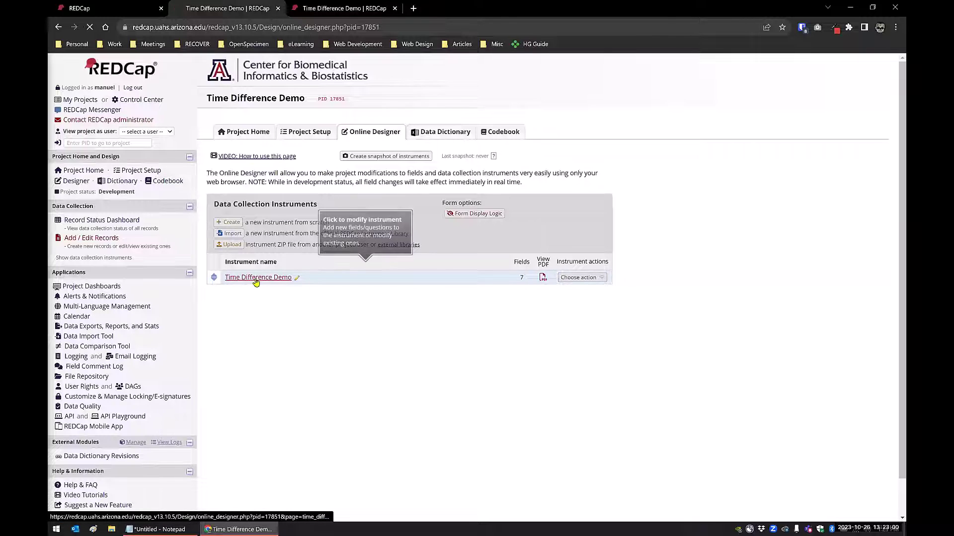
left_click(256, 279)
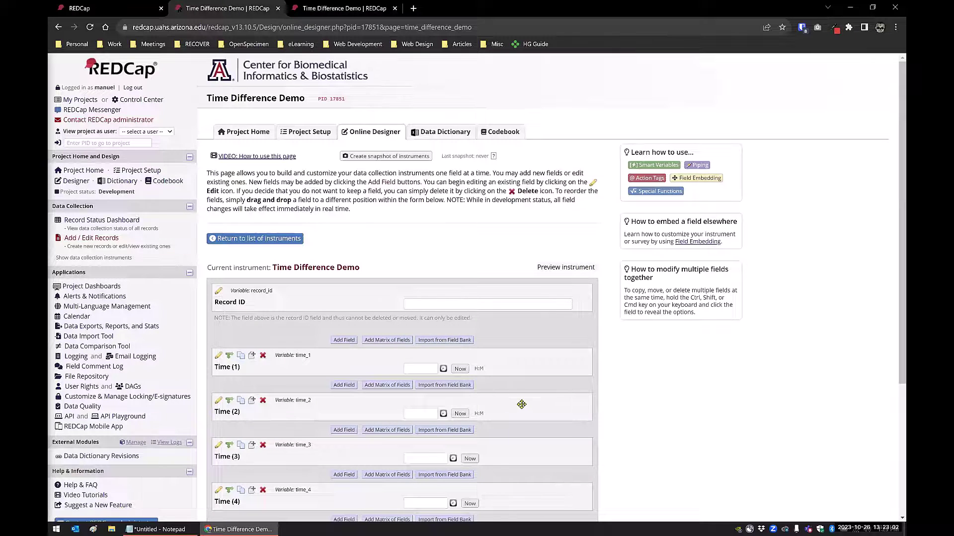
- Examine the date, datetime and time validation options available for the Time (1) field, leaving its settings as they are
scroll(521, 404, "down", 2)
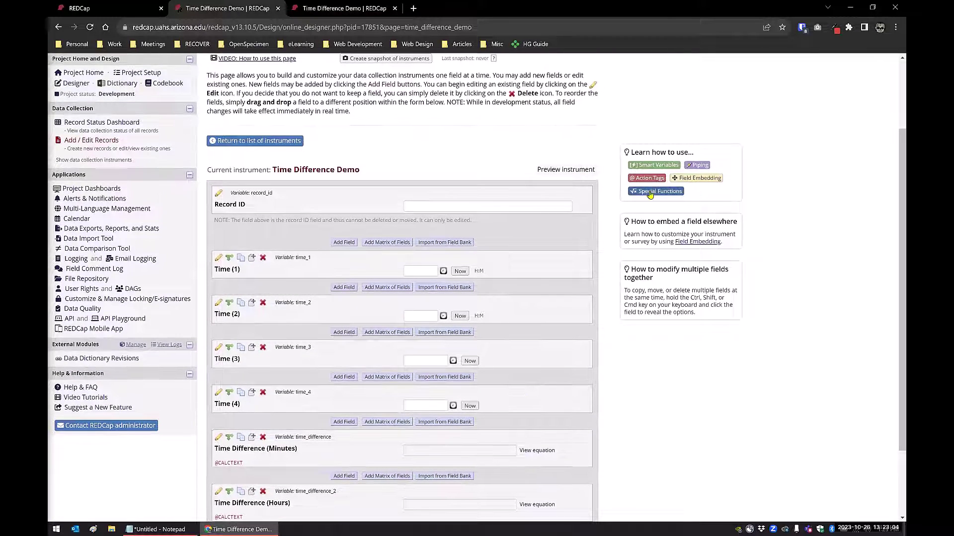
left_click(218, 259)
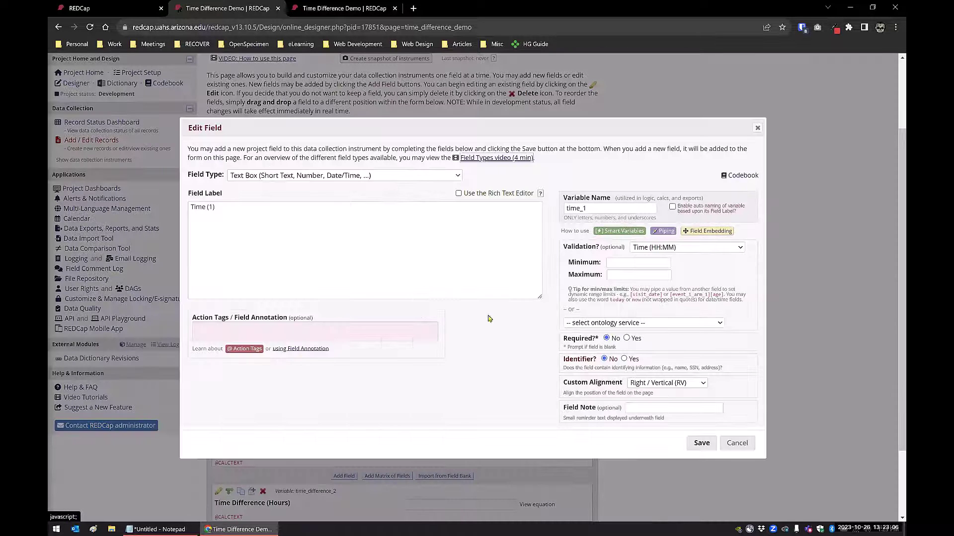
left_click(740, 248)
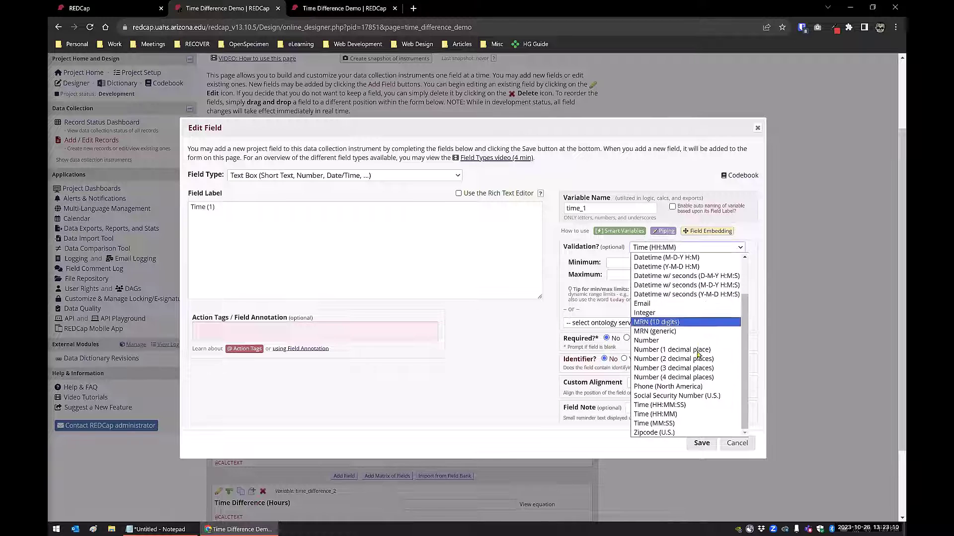
scroll(697, 354, "up", 3)
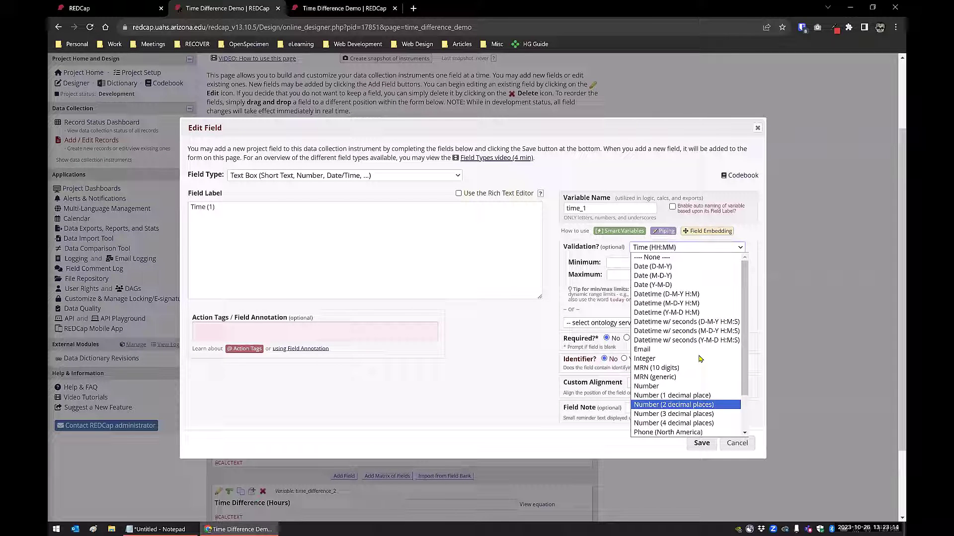
scroll(699, 359, "down", 2)
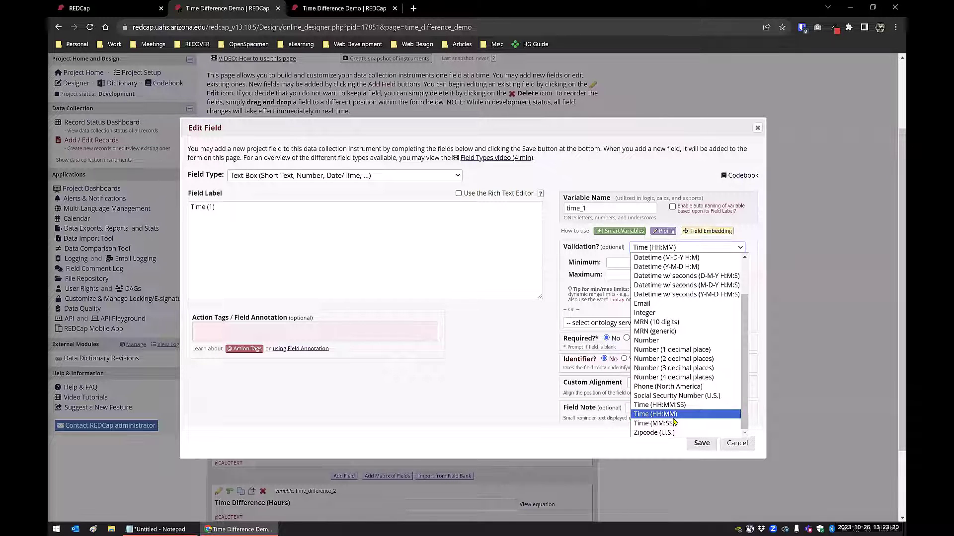
left_click(515, 393)
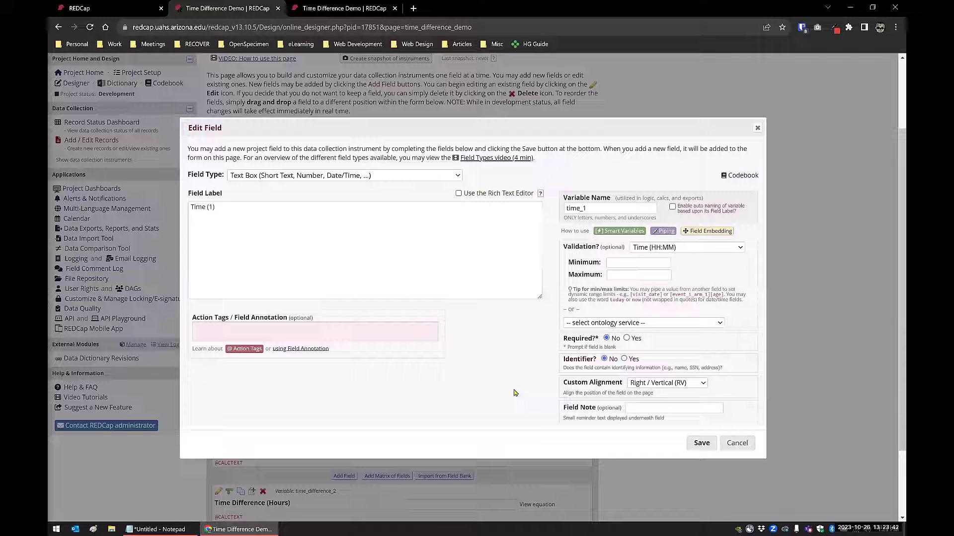
left_click(740, 450)
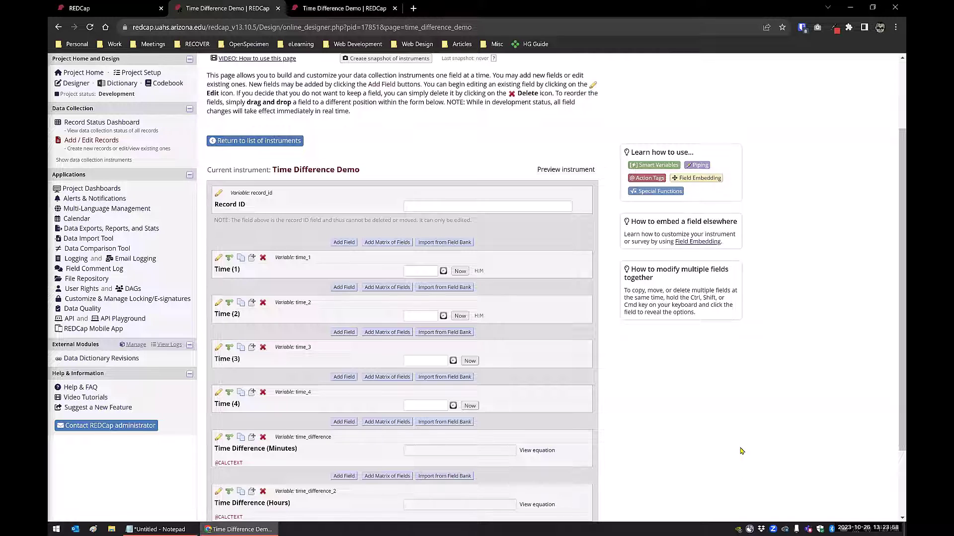
scroll(397, 378, "down", 2)
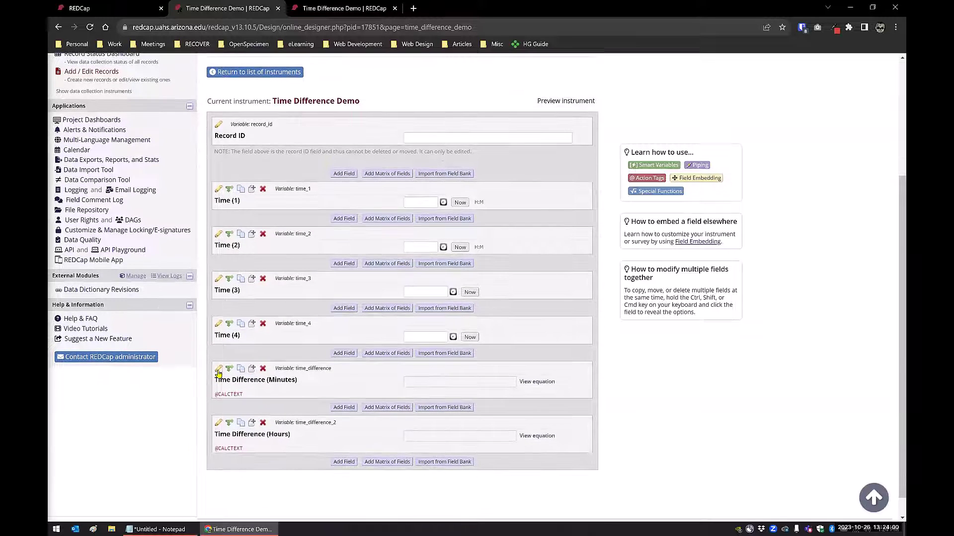
left_click(218, 372)
left_click(285, 351)
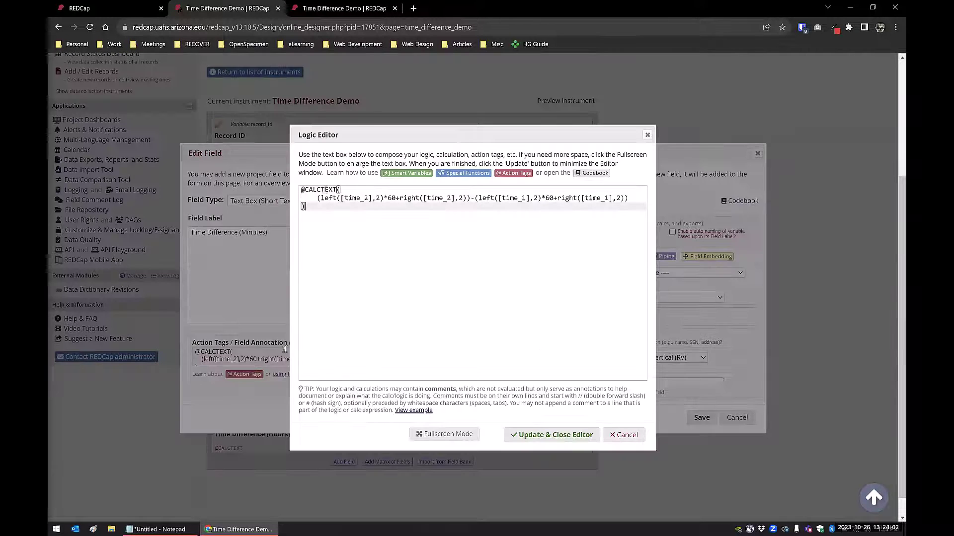